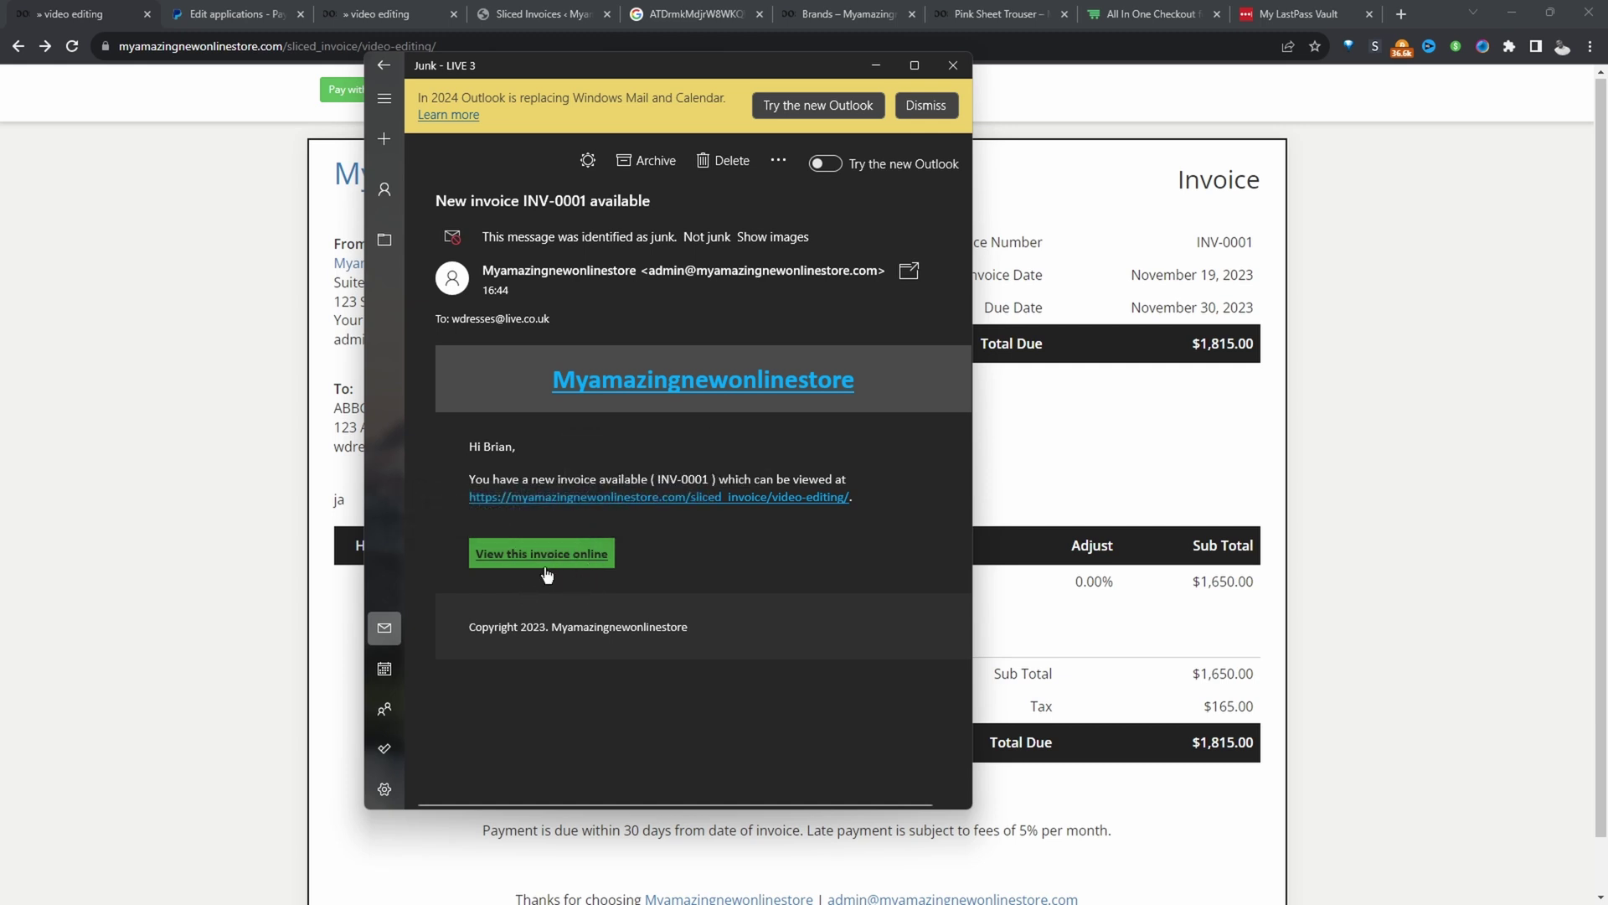
Step: Open invoice INV-0001 online from the 'View this invoice online' link in the email
left_click(202, 237)
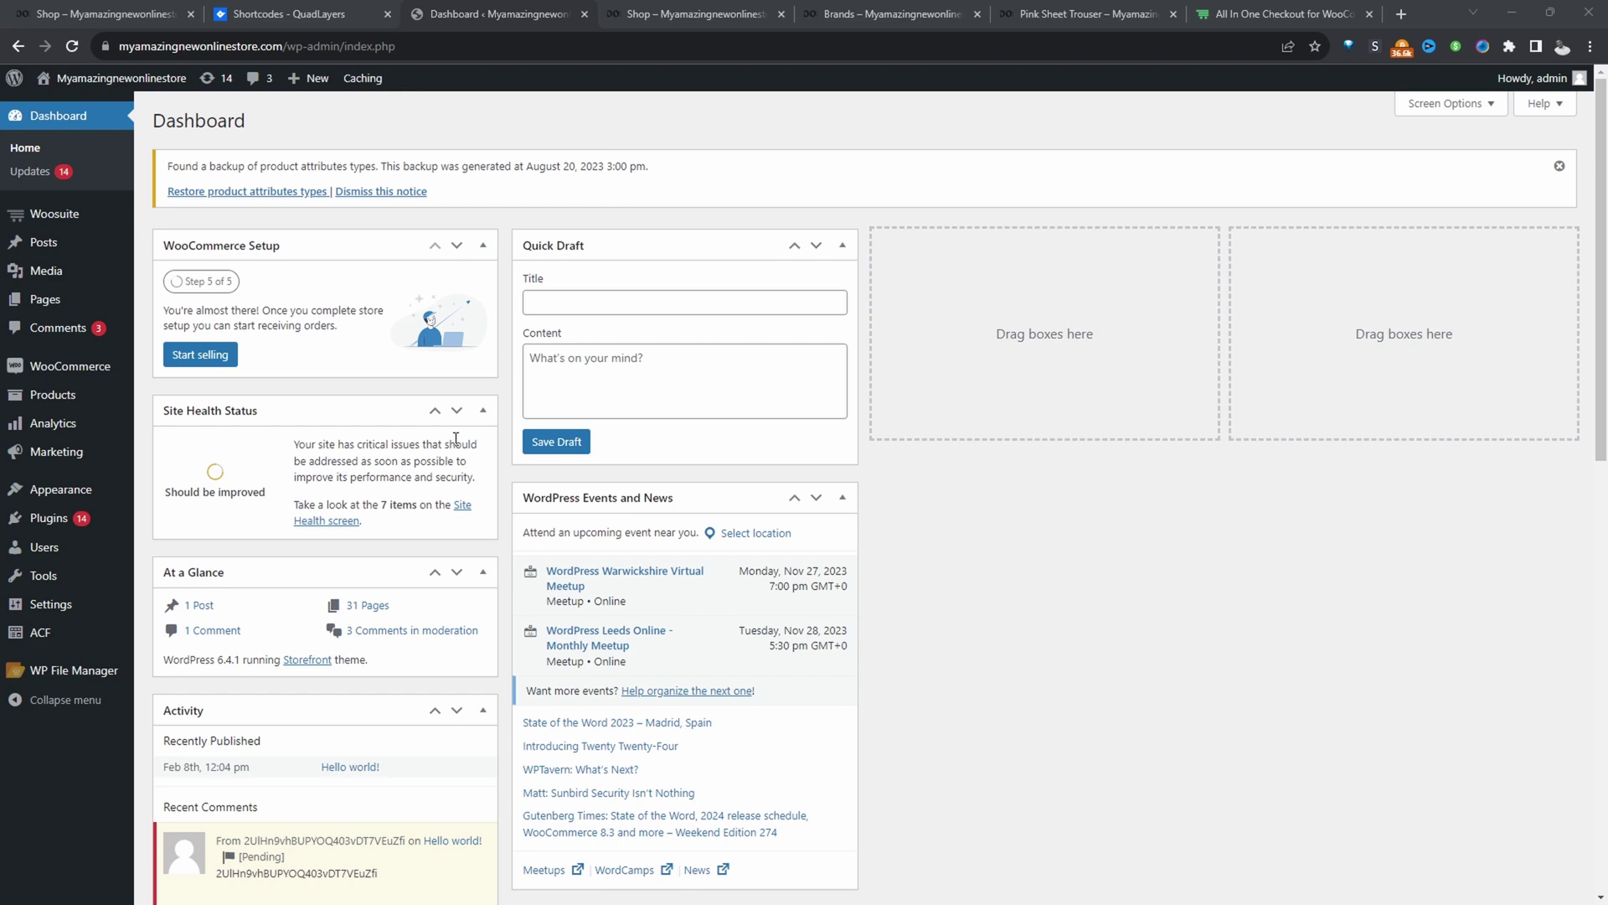
Step: Search the plugin directory for Sliced Invoices and install it
mouse_move(35, 520)
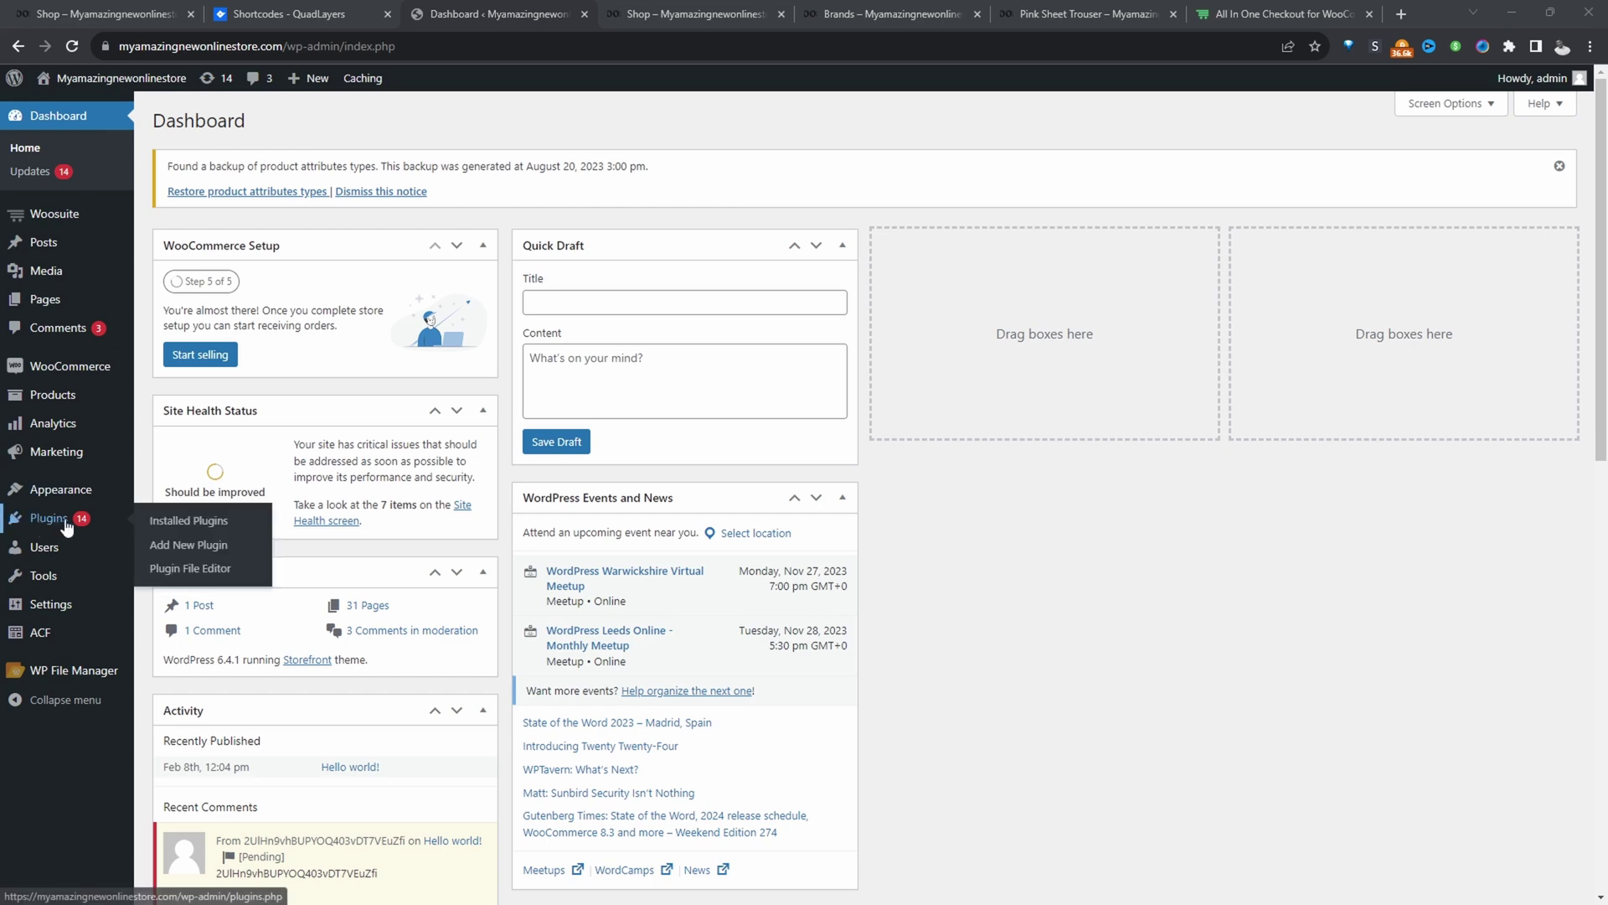
left_click(151, 546)
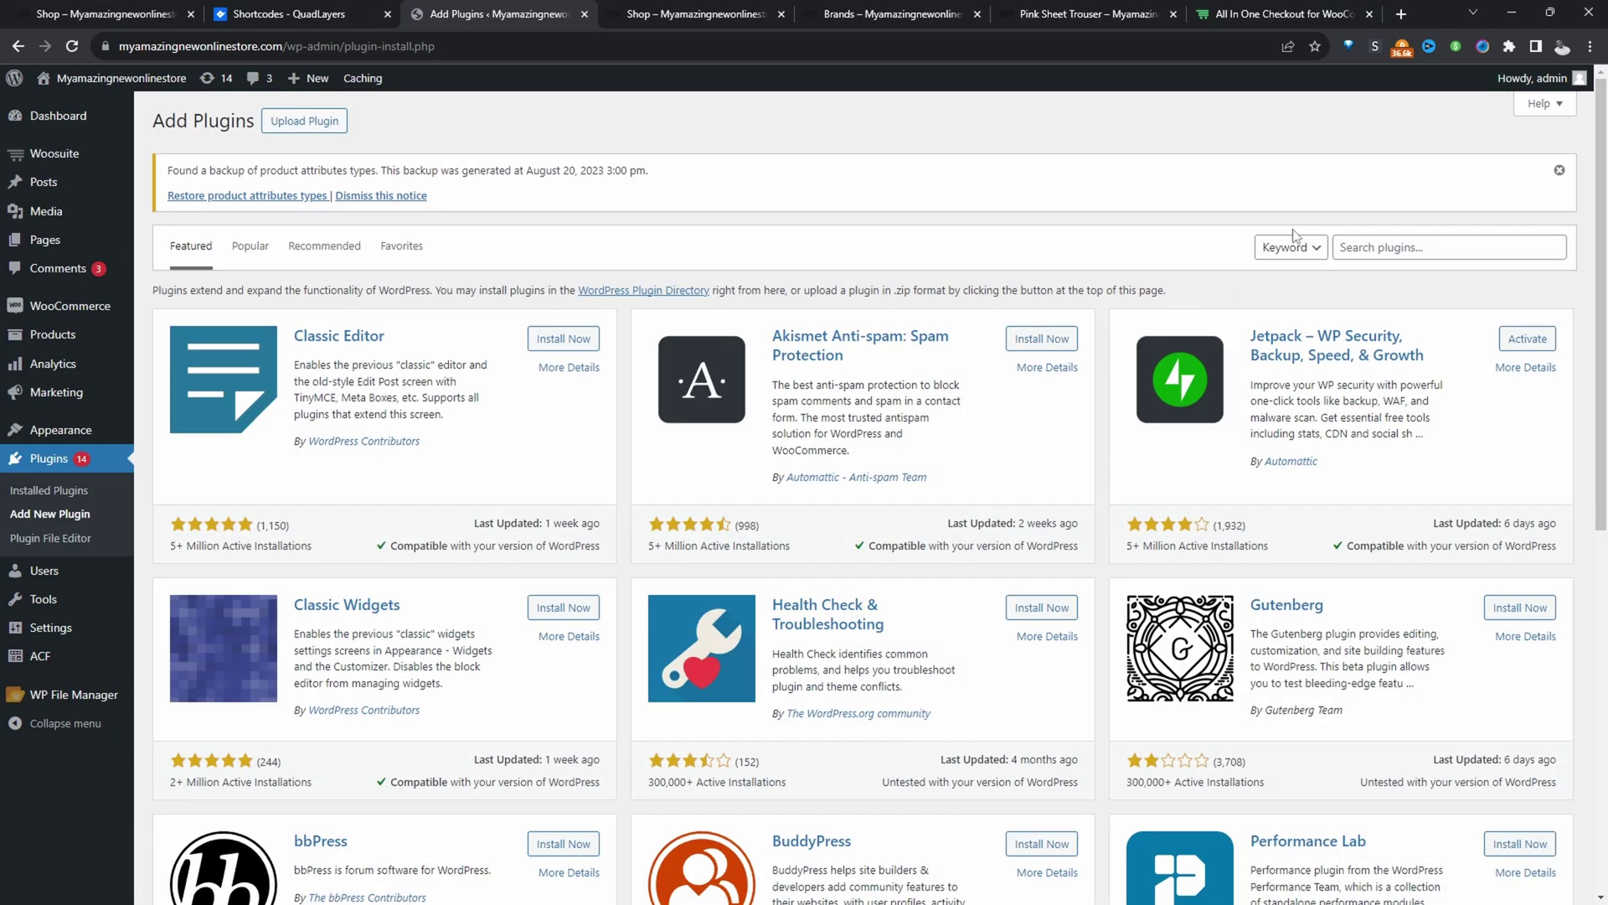
left_click(1346, 244)
type("Sliced Invoices")
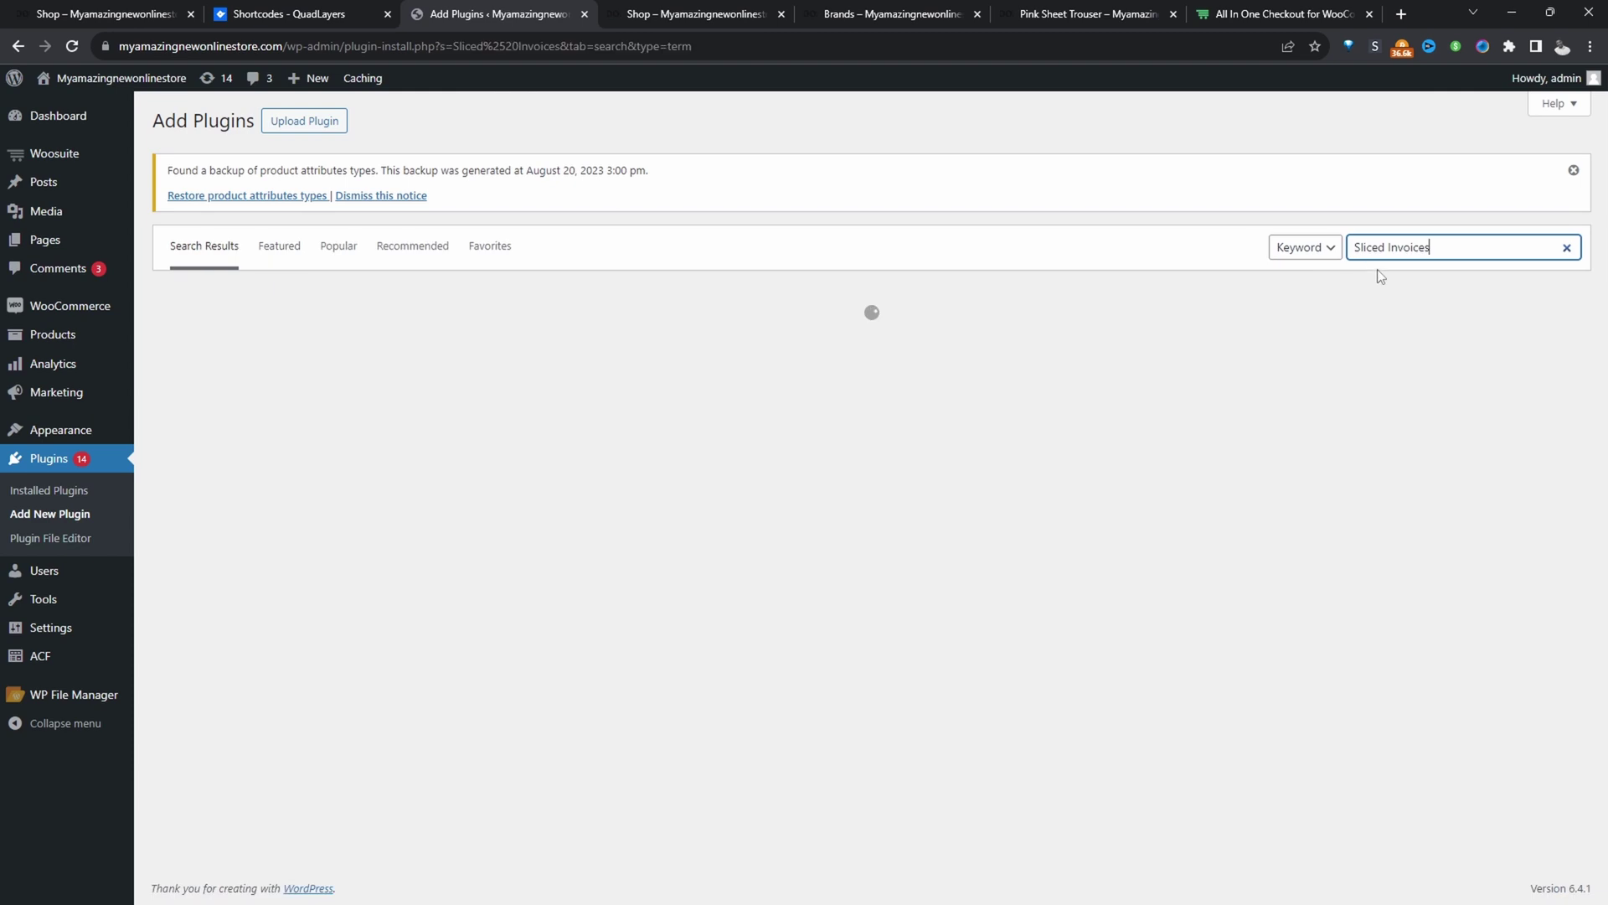
left_click(546, 342)
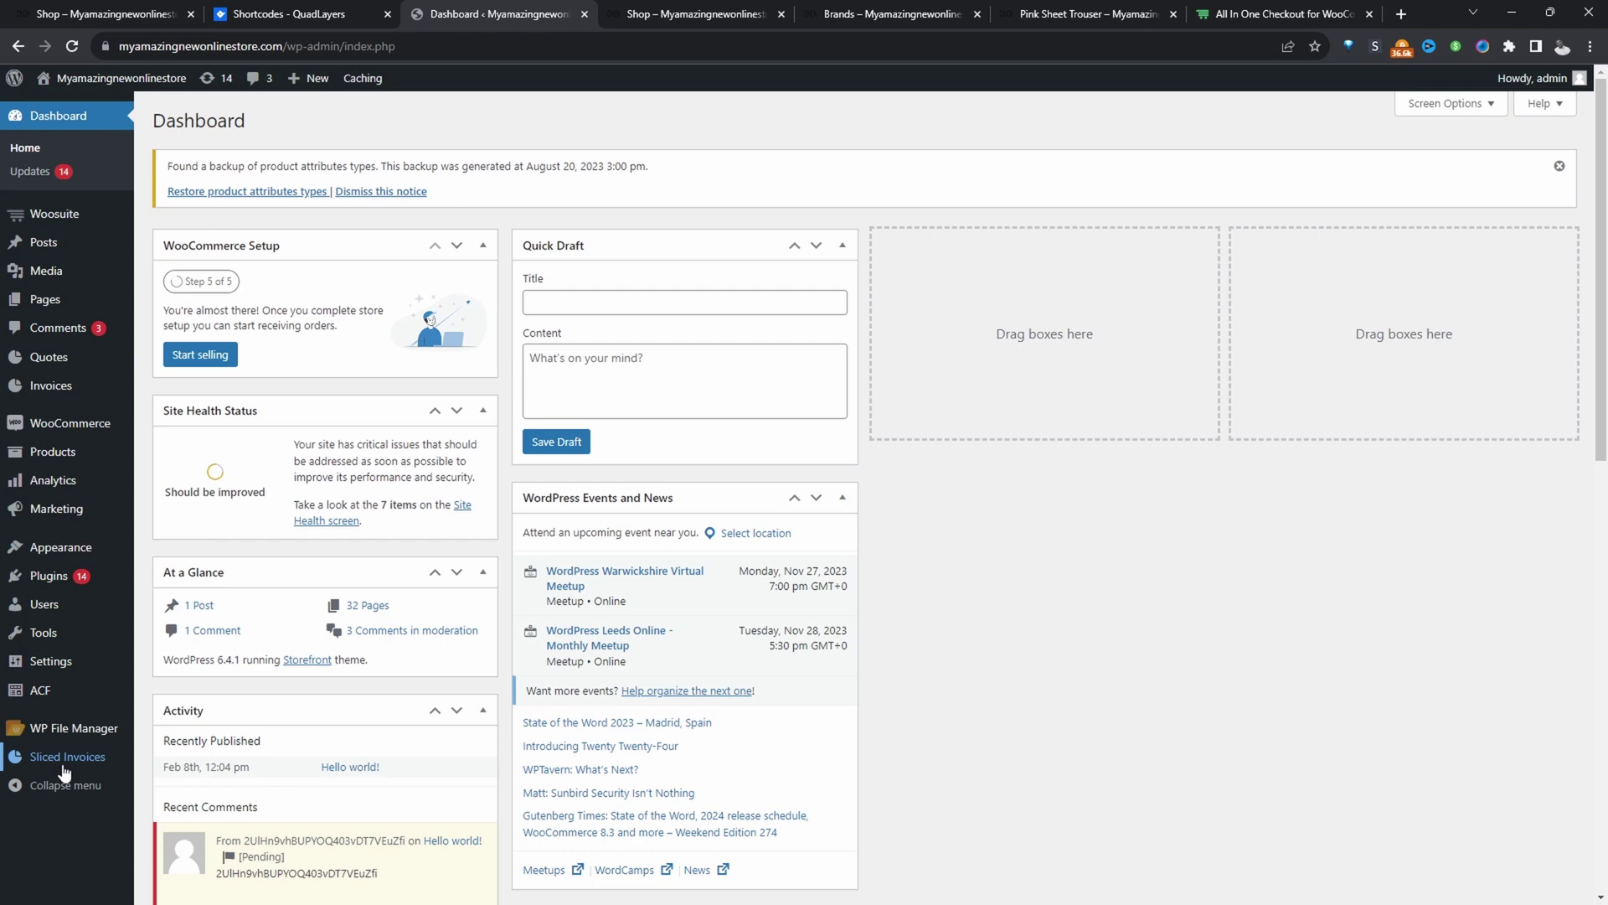
Step: Choose the second template design in the Sliced Invoices invoice settings and save
mouse_move(65, 769)
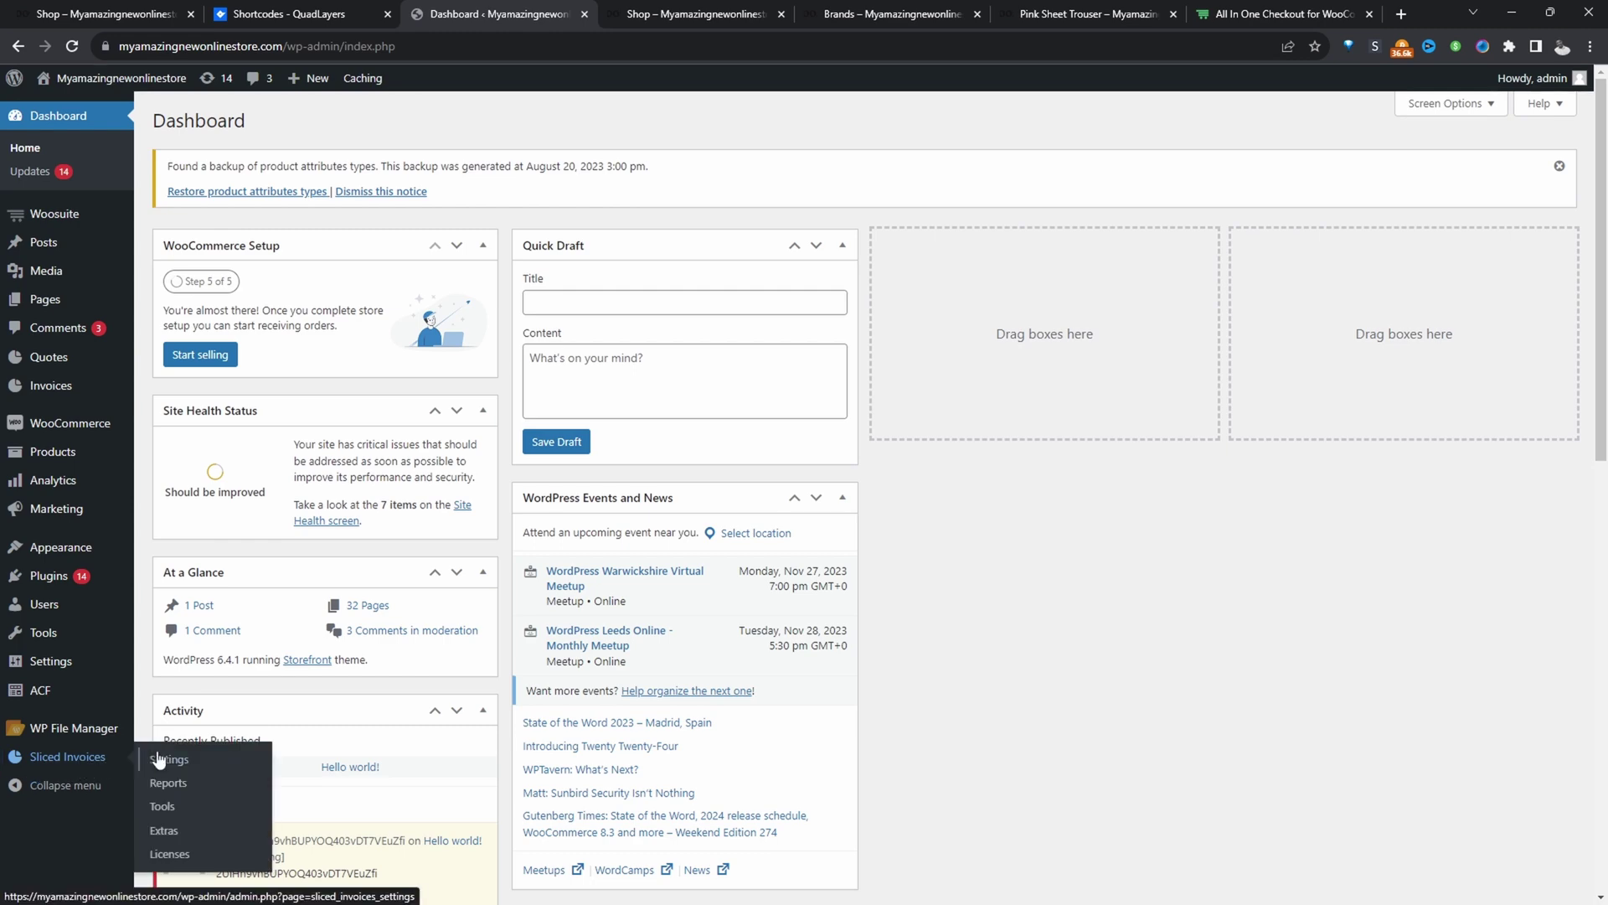
left_click(161, 760)
left_click(397, 253)
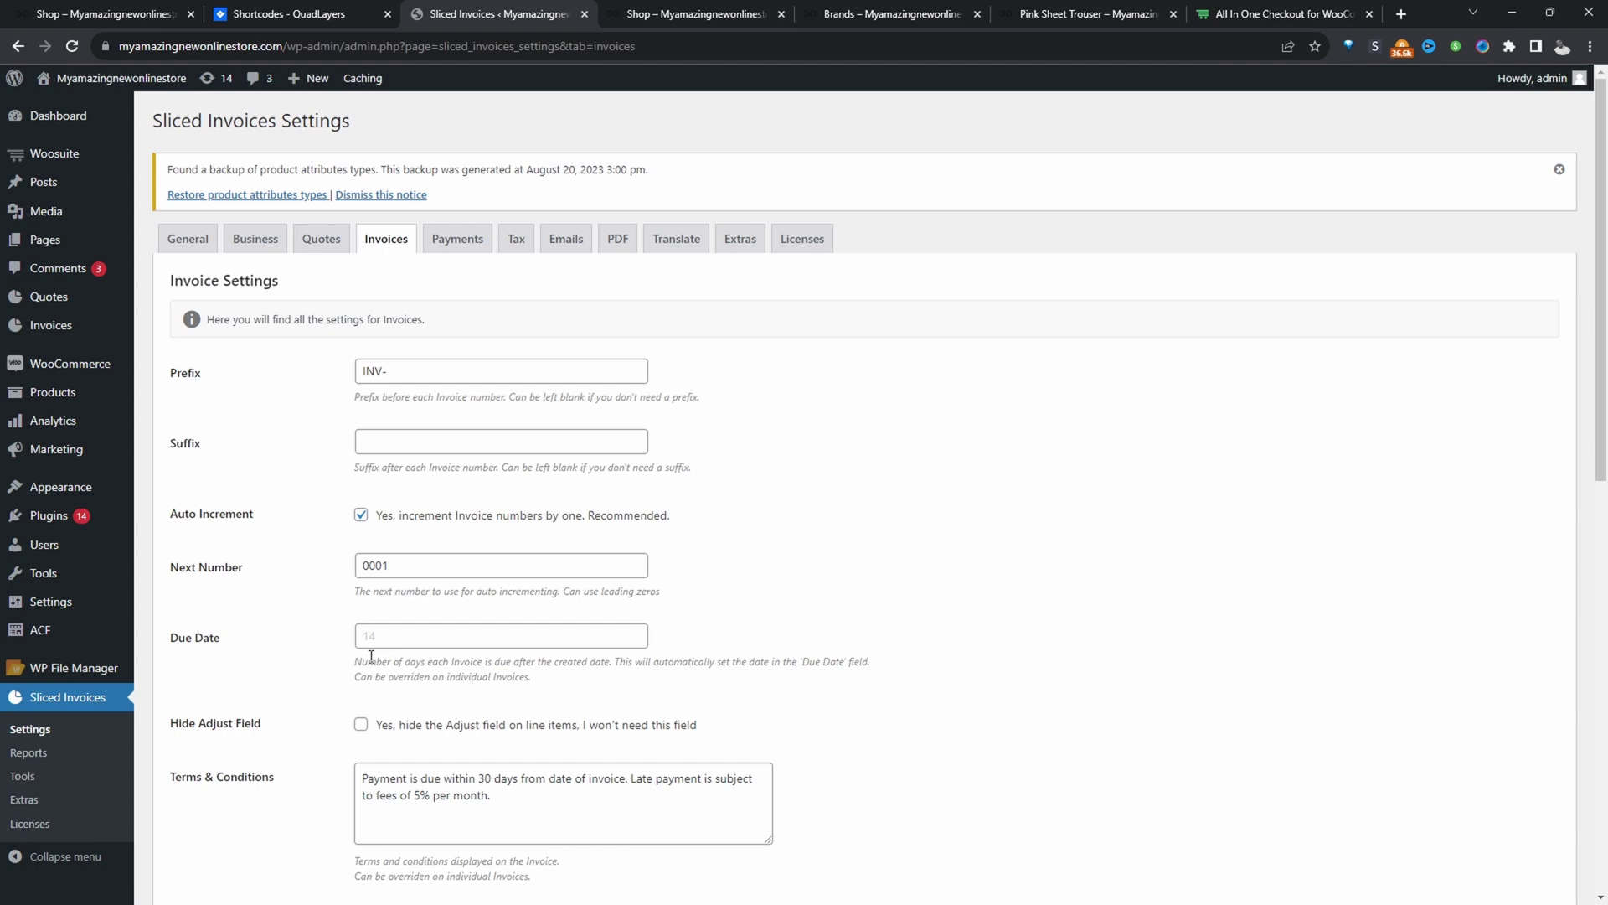
scroll(371, 656, "down", 4)
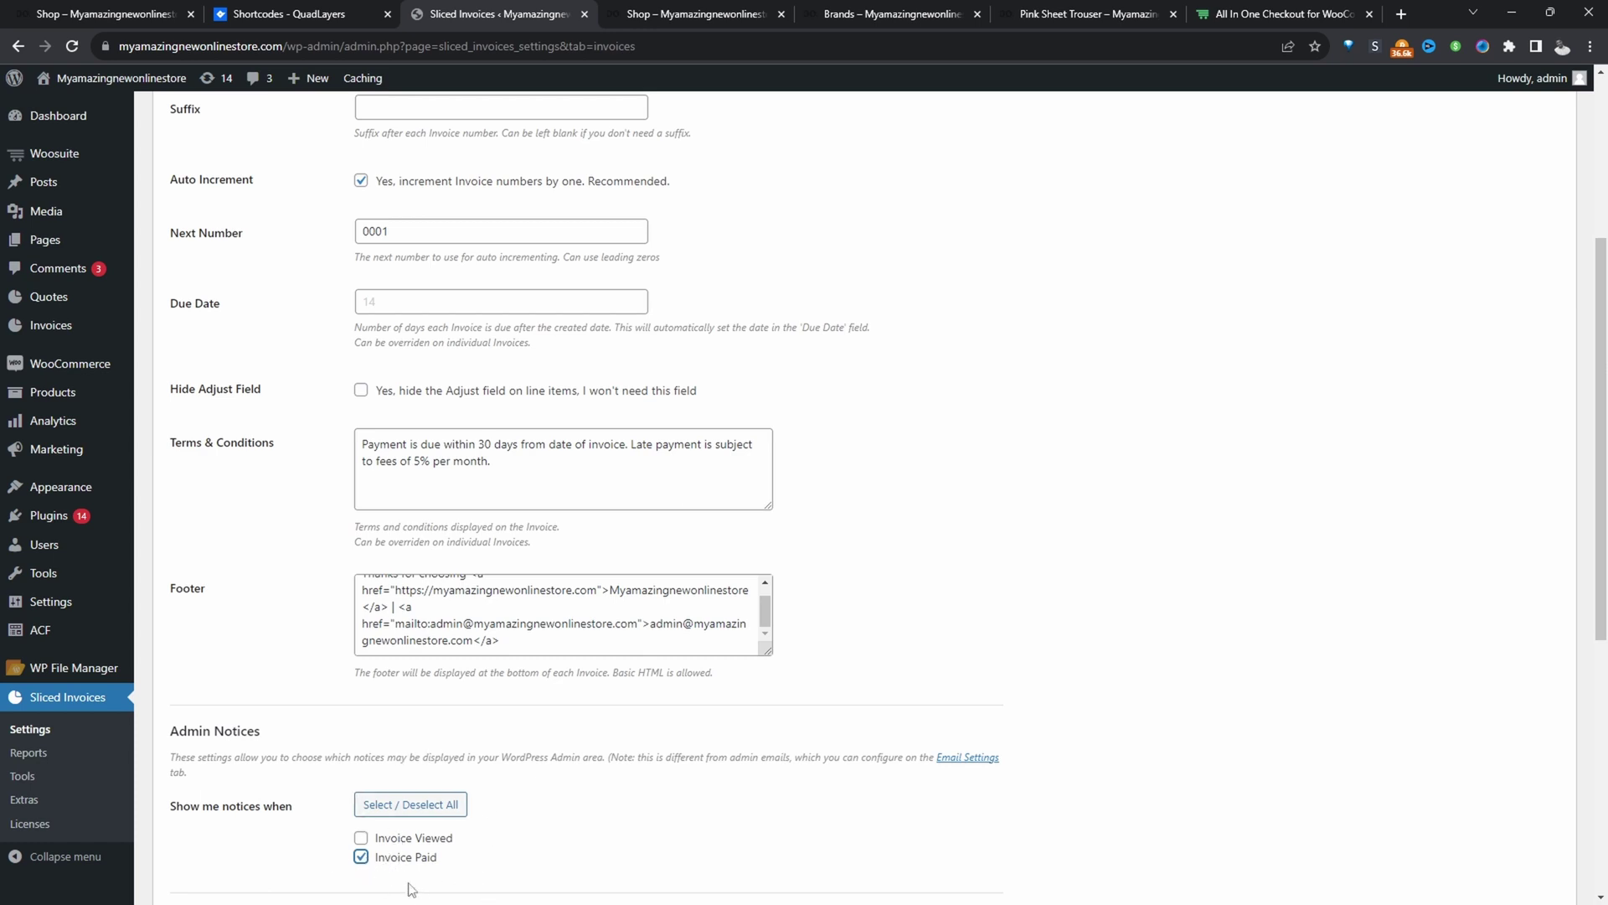
scroll(456, 865, "down", 6)
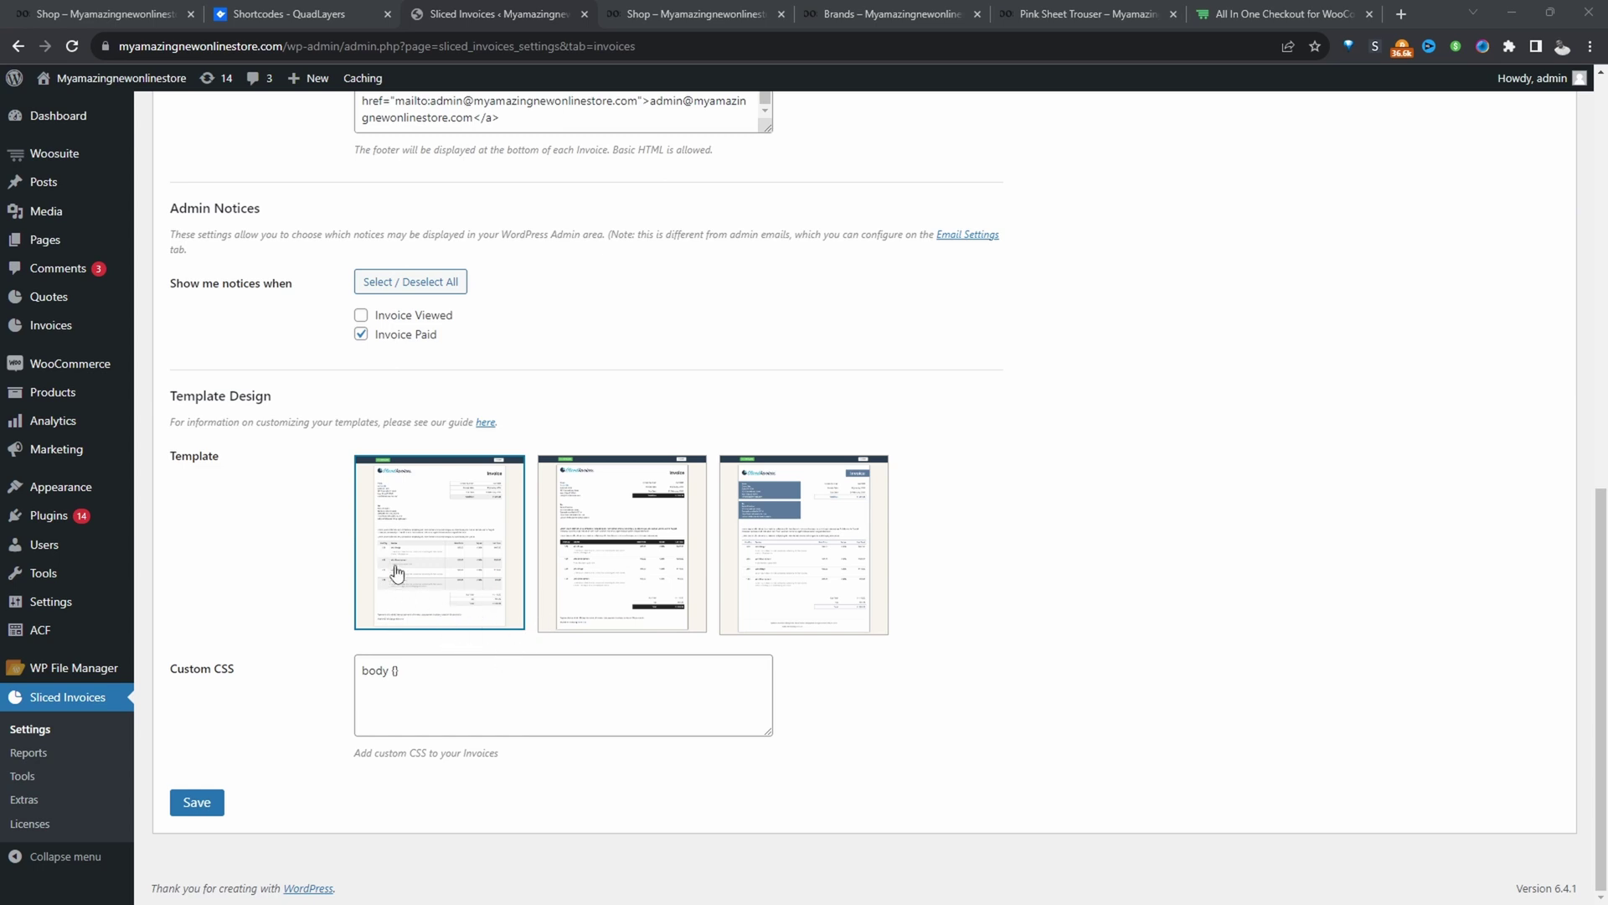
left_click(867, 590)
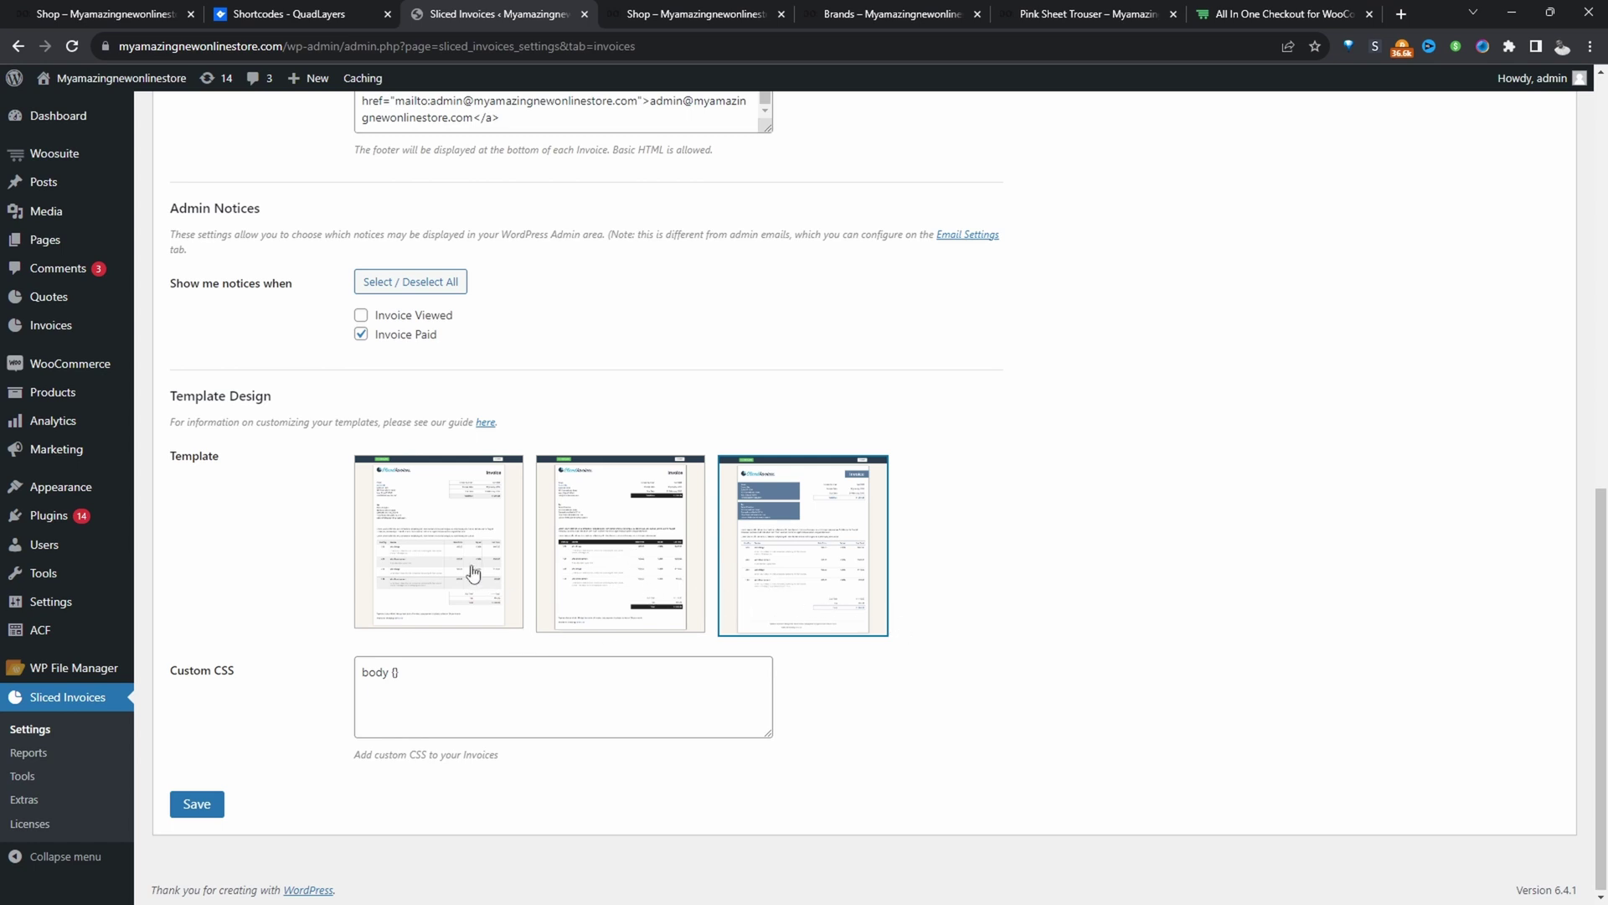
left_click(603, 567)
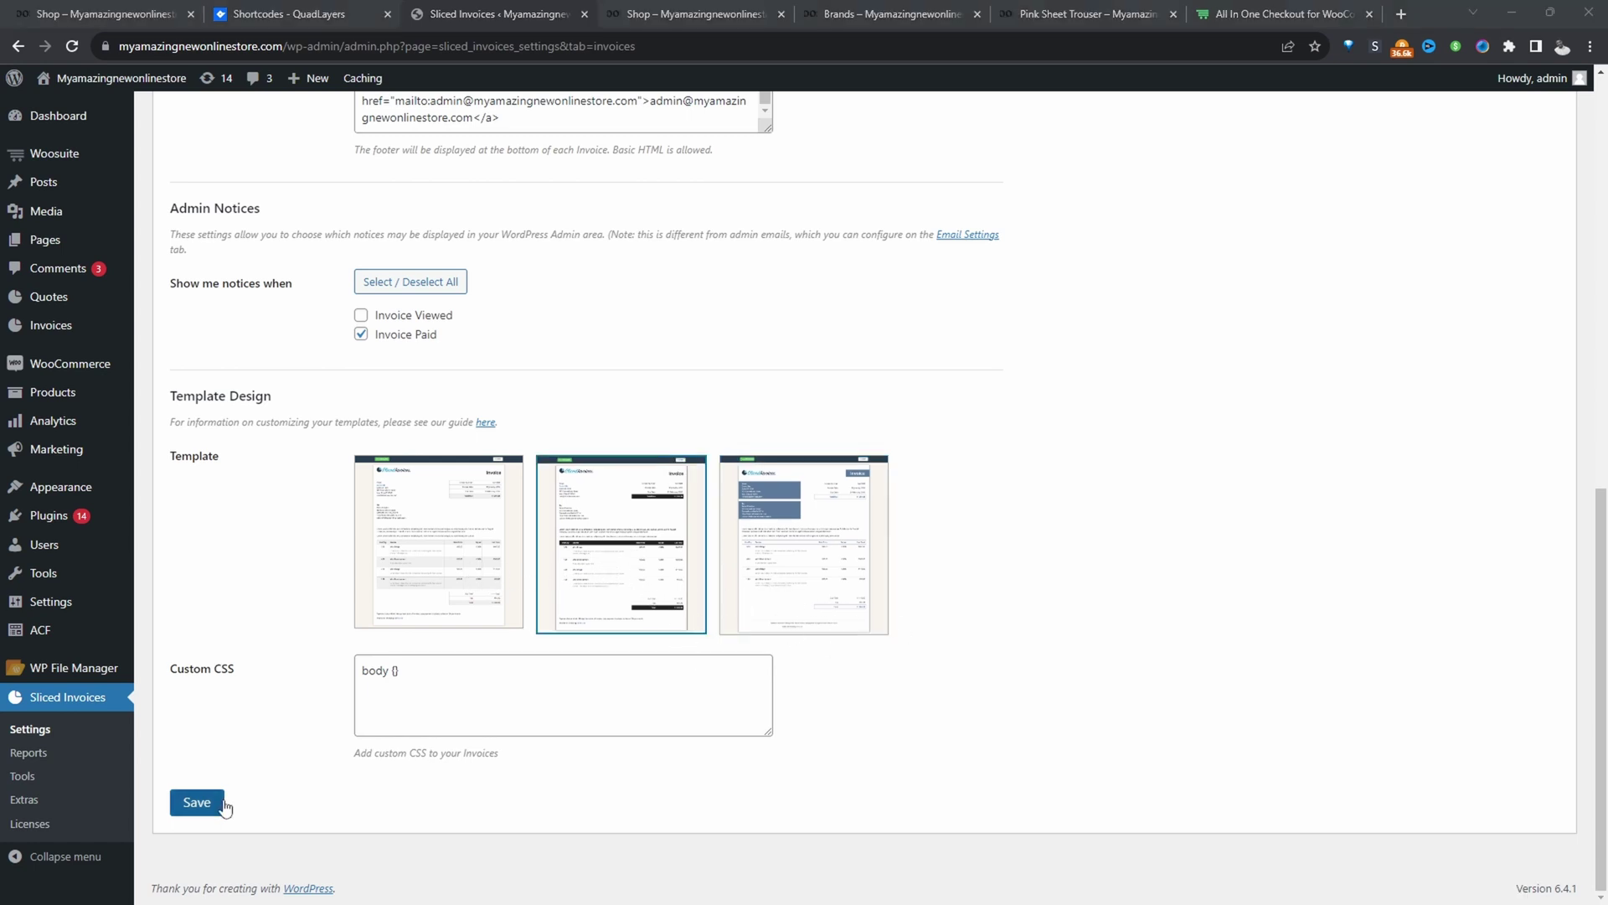
left_click(196, 802)
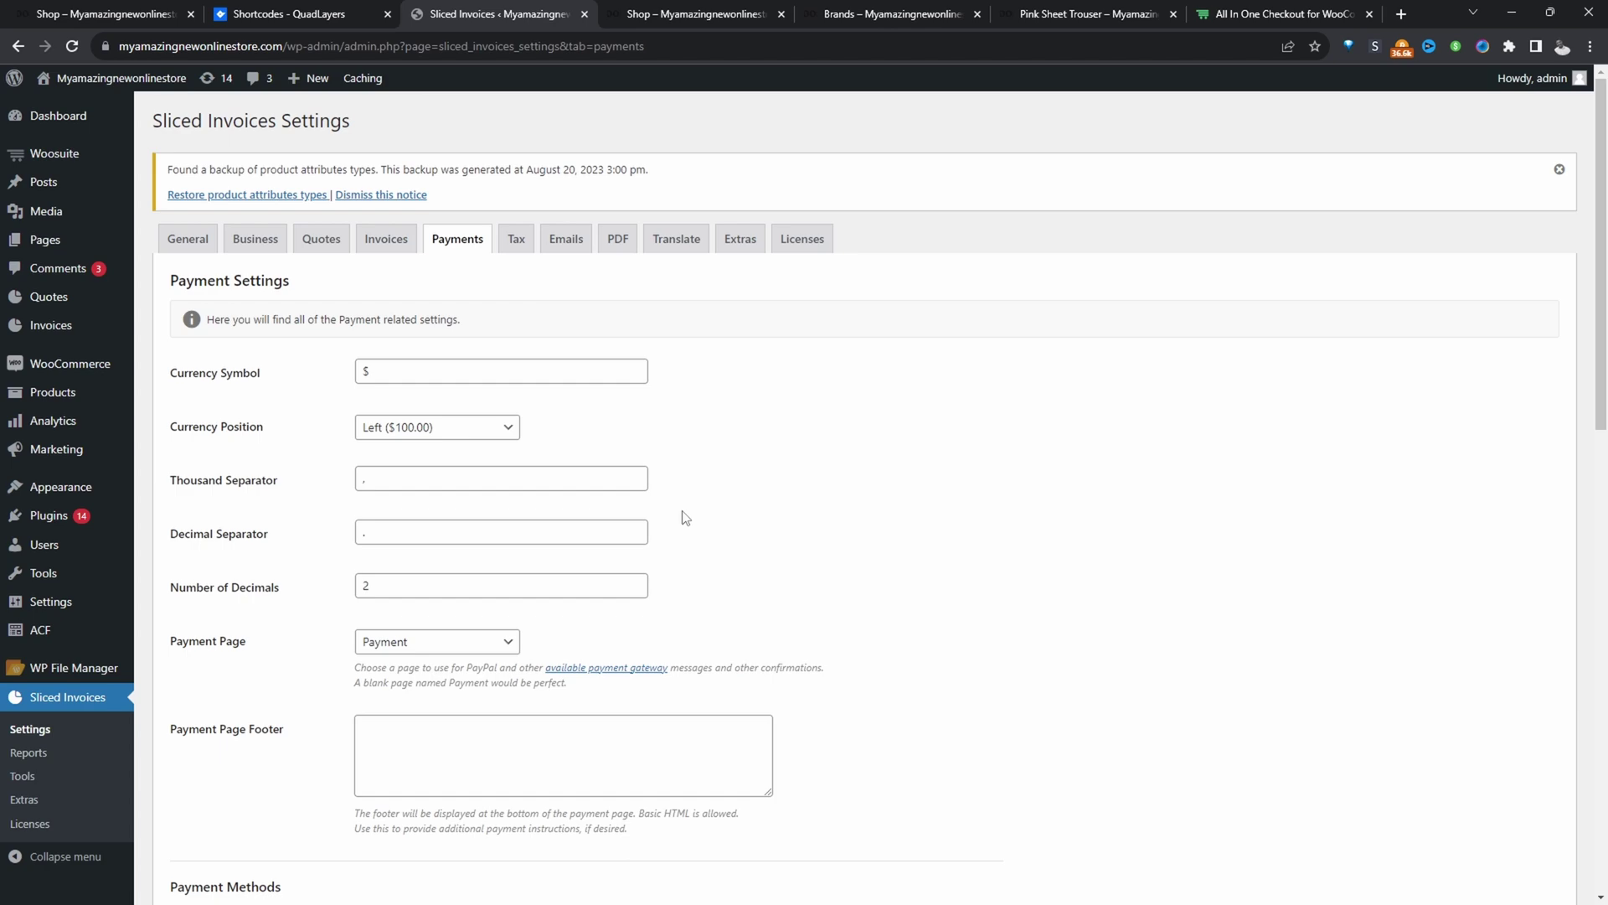
Step: Enable the PayPal gateway in USD, Live mode, and save the payment settings
scroll(754, 506, "down", 5)
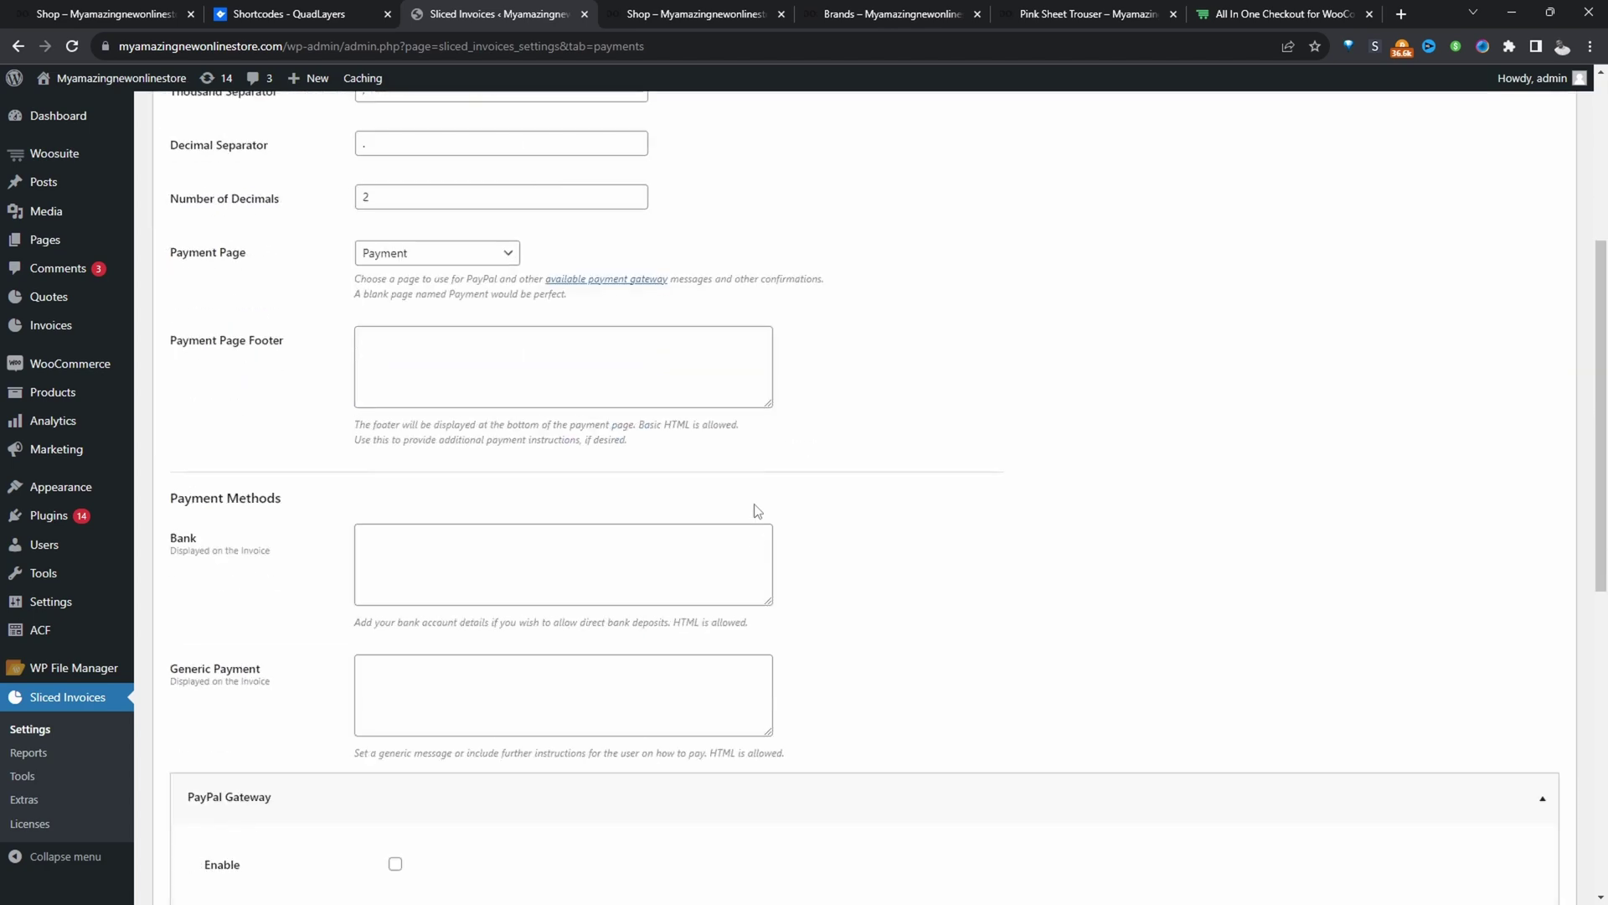
left_click(531, 592)
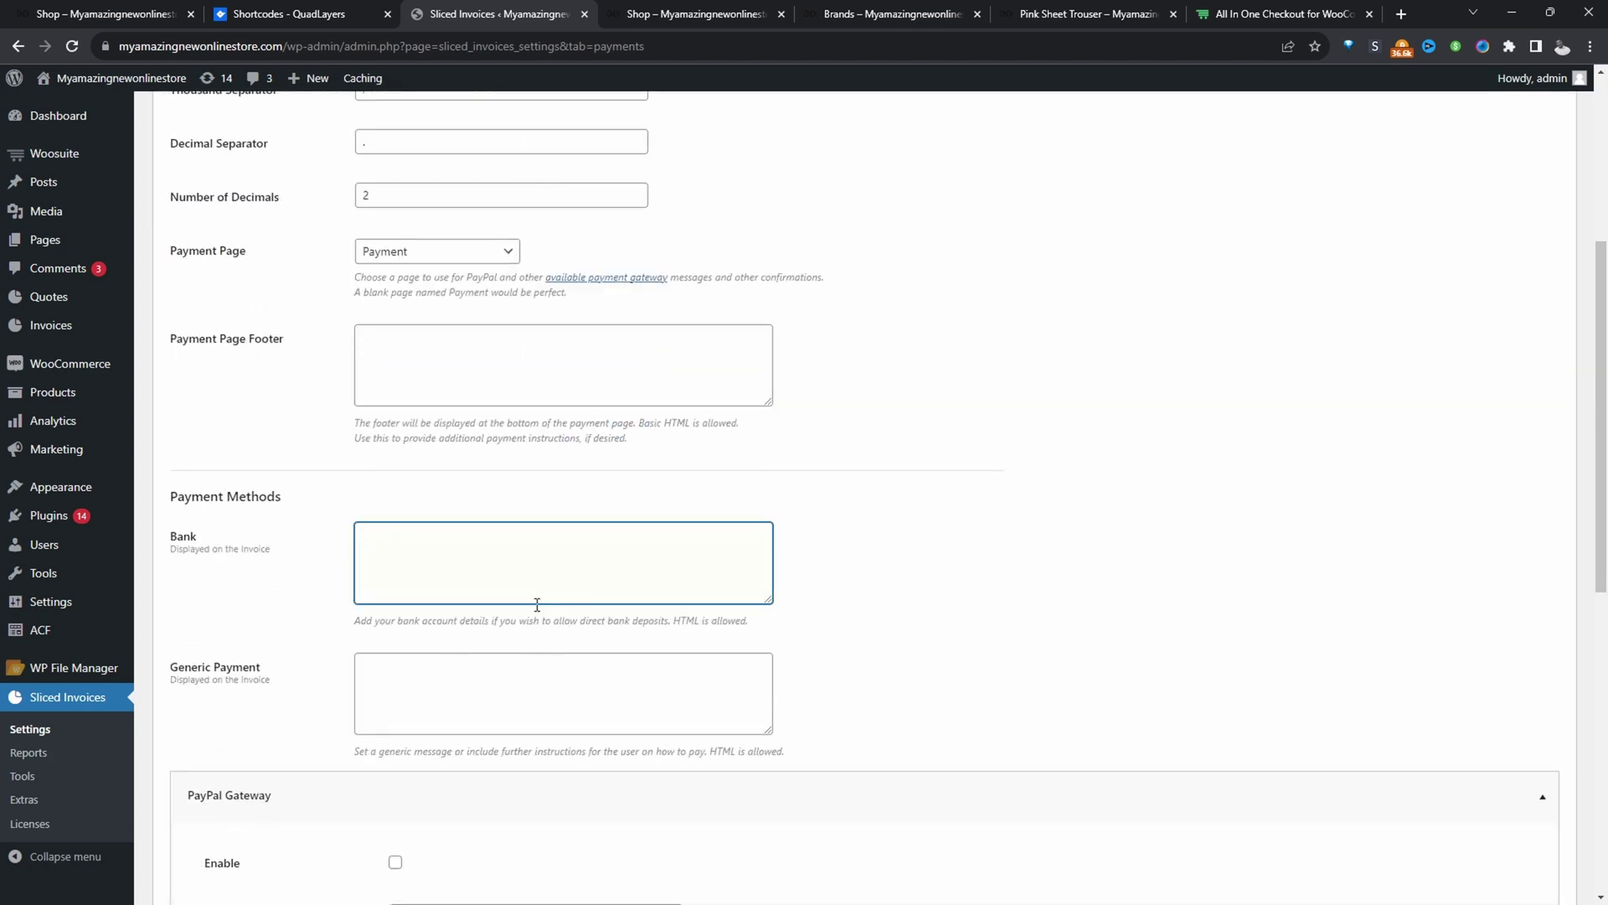
scroll(596, 669, "down", 3)
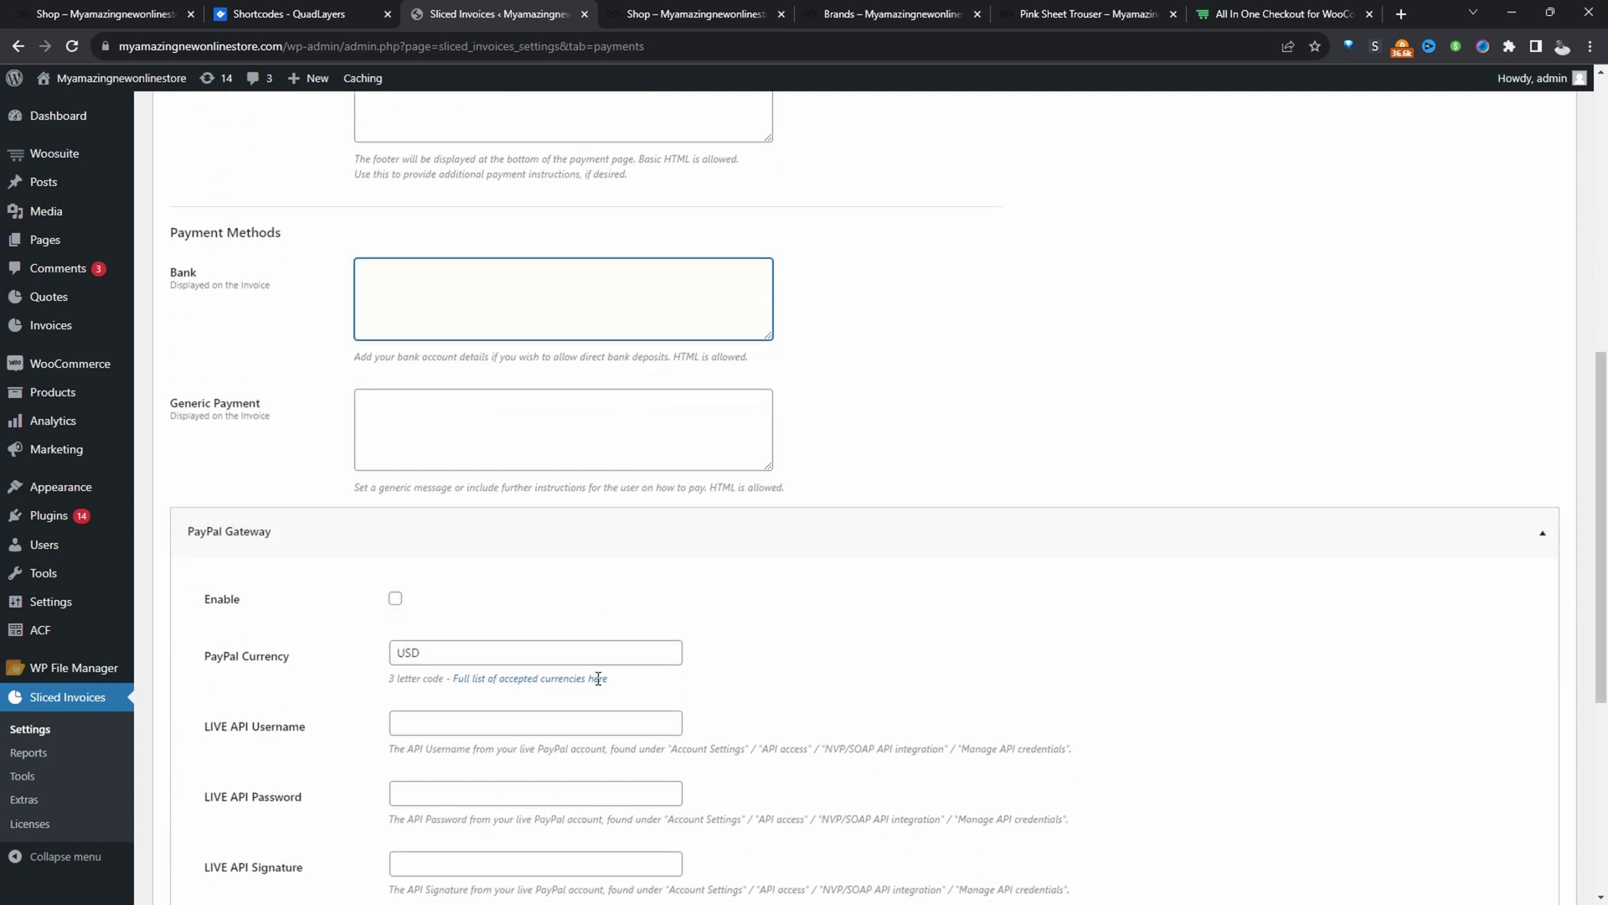
left_click(395, 596)
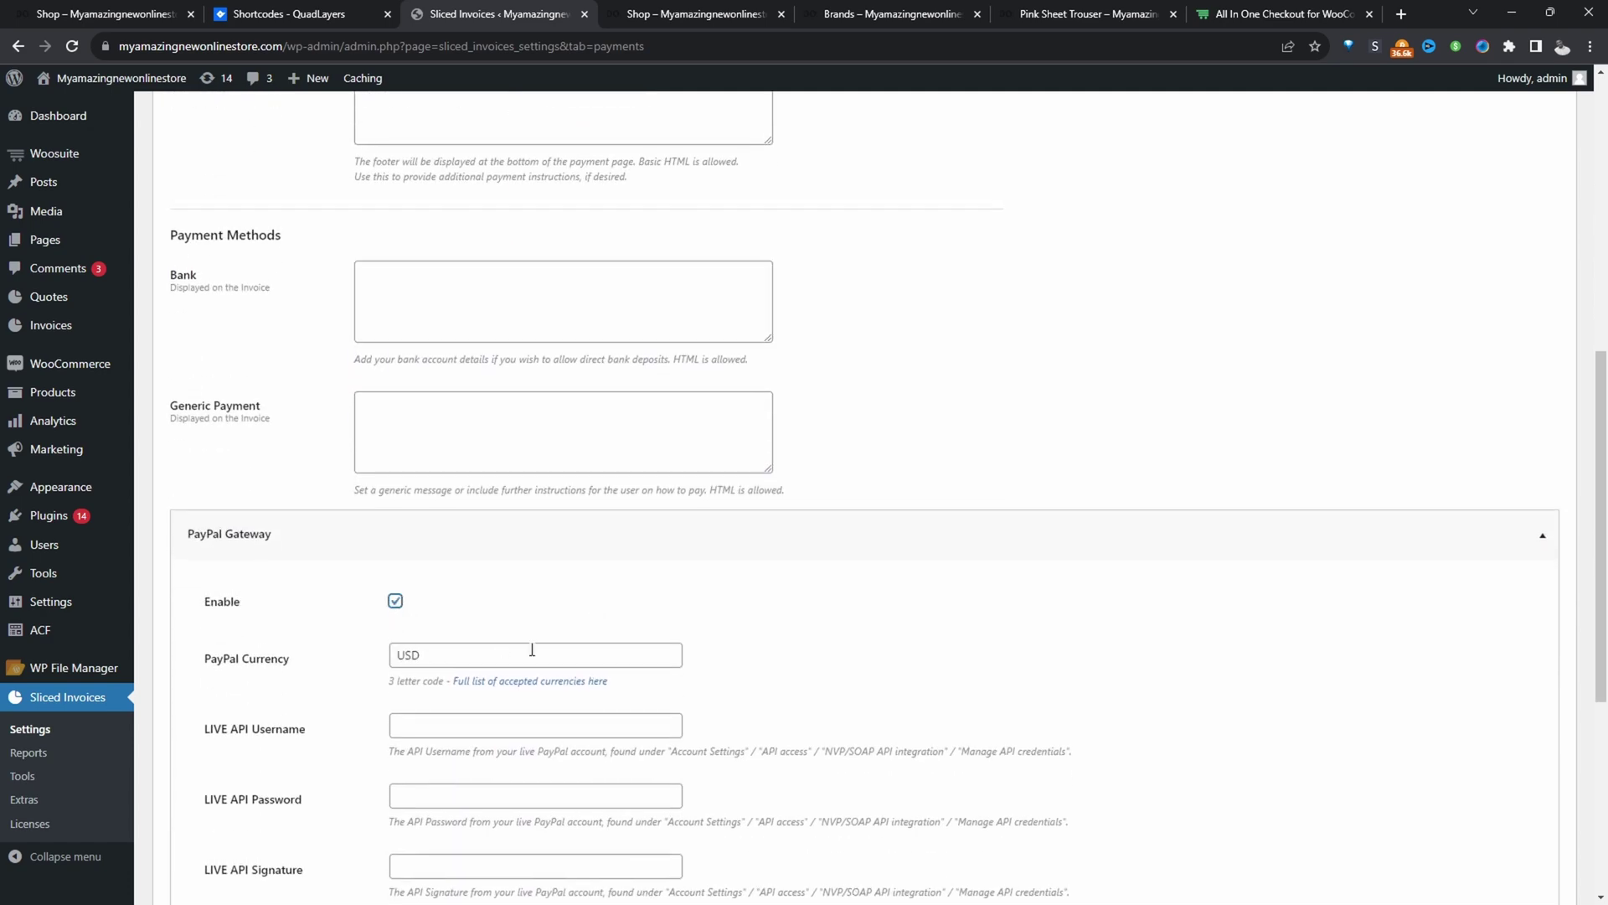
scroll(531, 650, "down", 4)
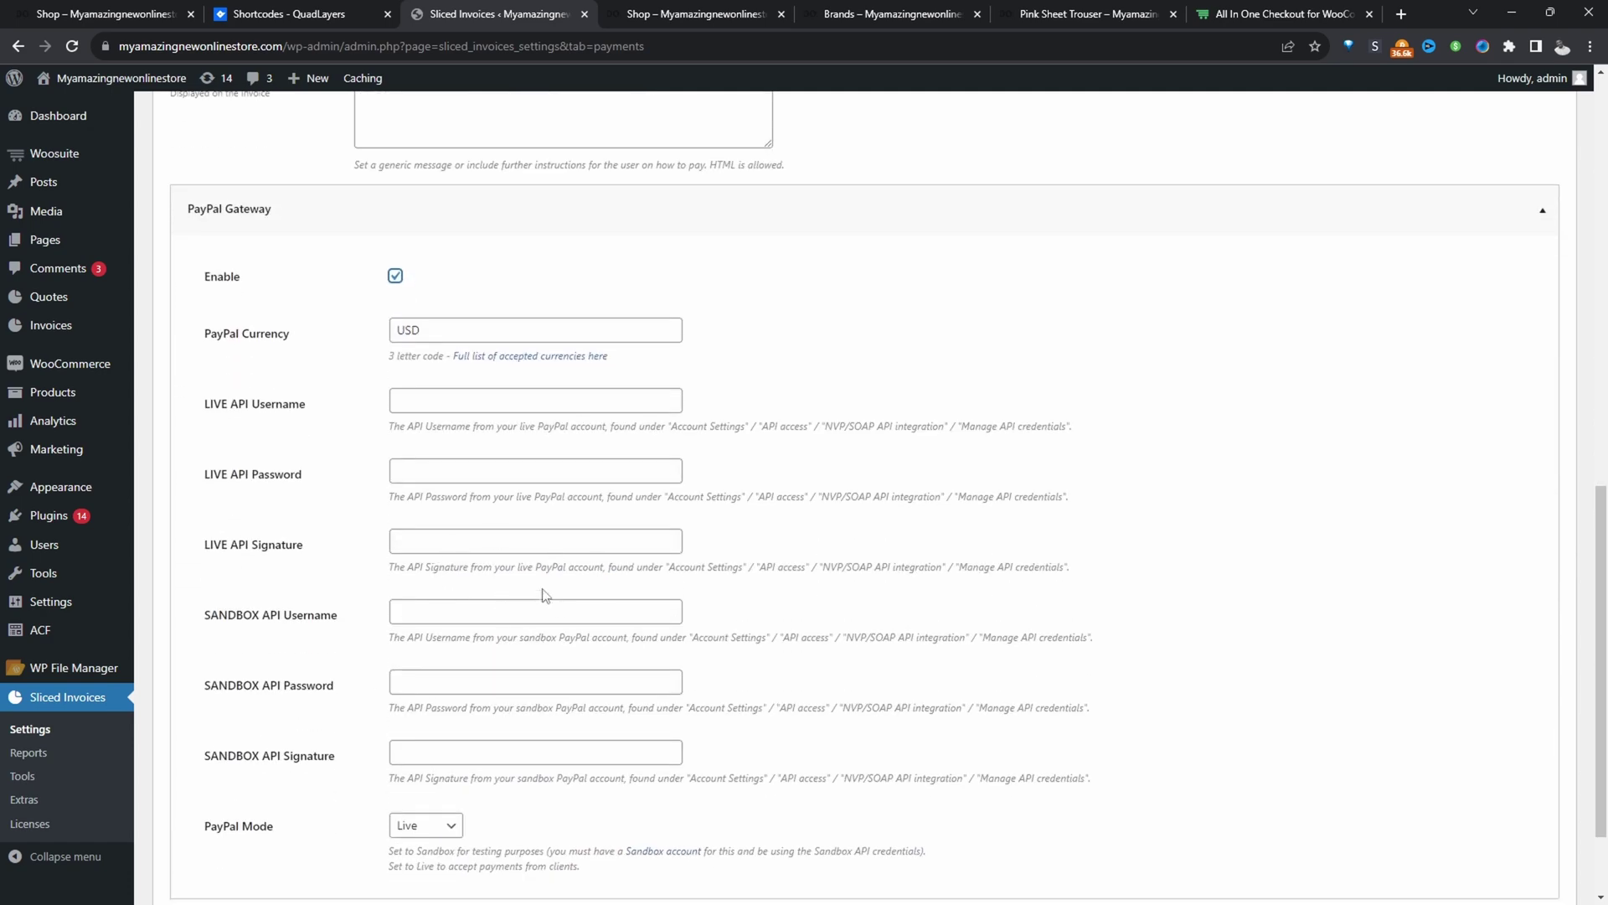
scroll(589, 511, "down", 2)
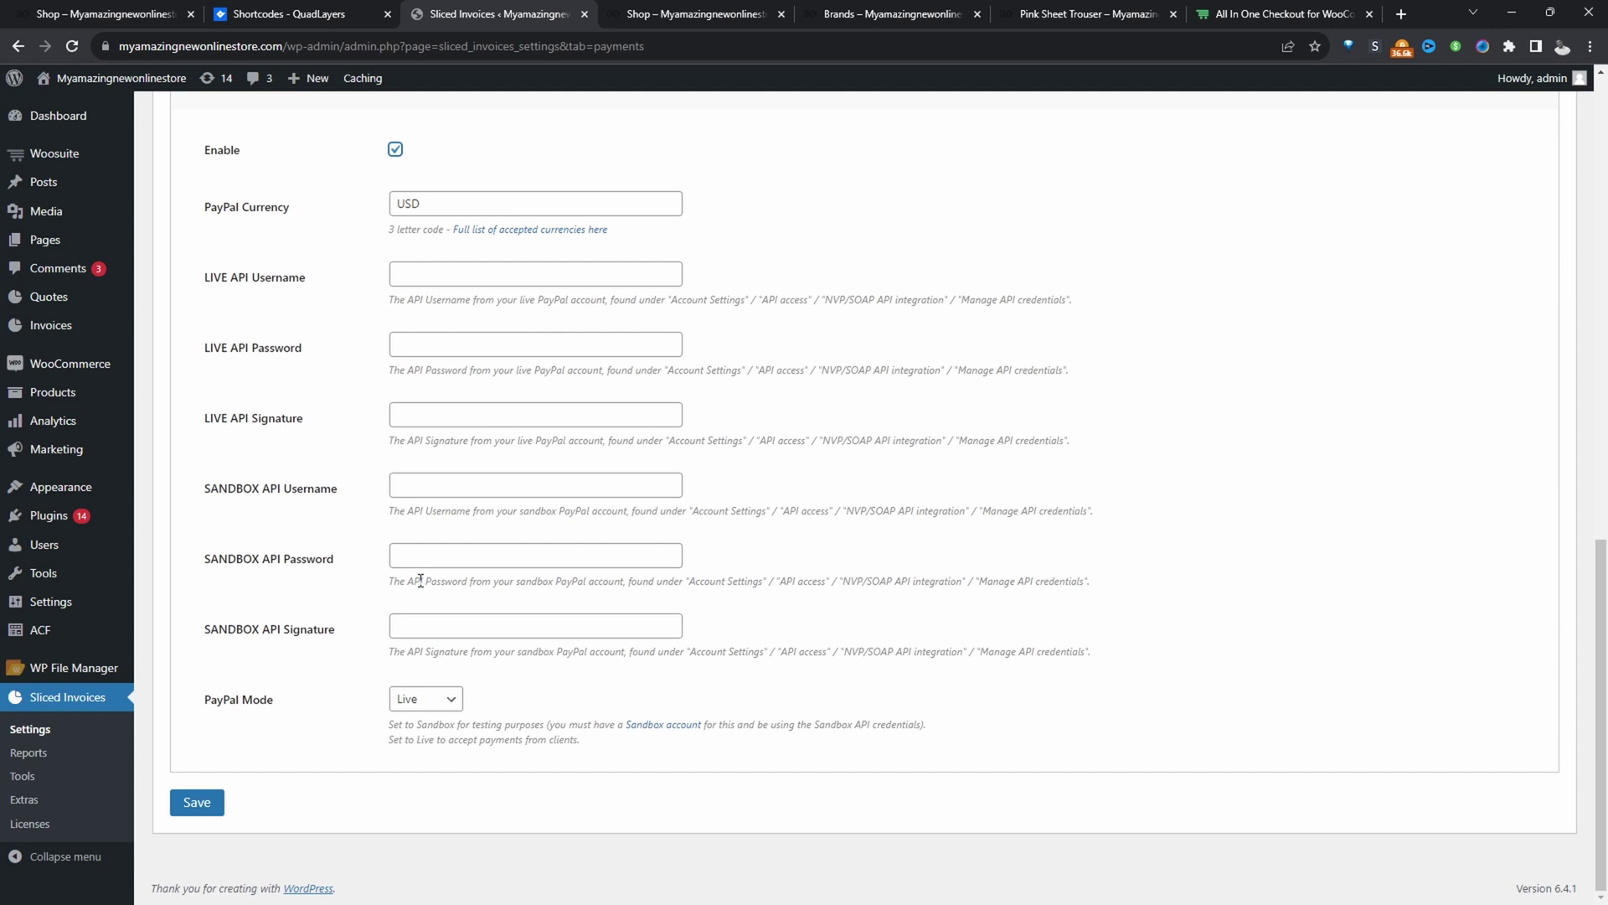
left_click(196, 802)
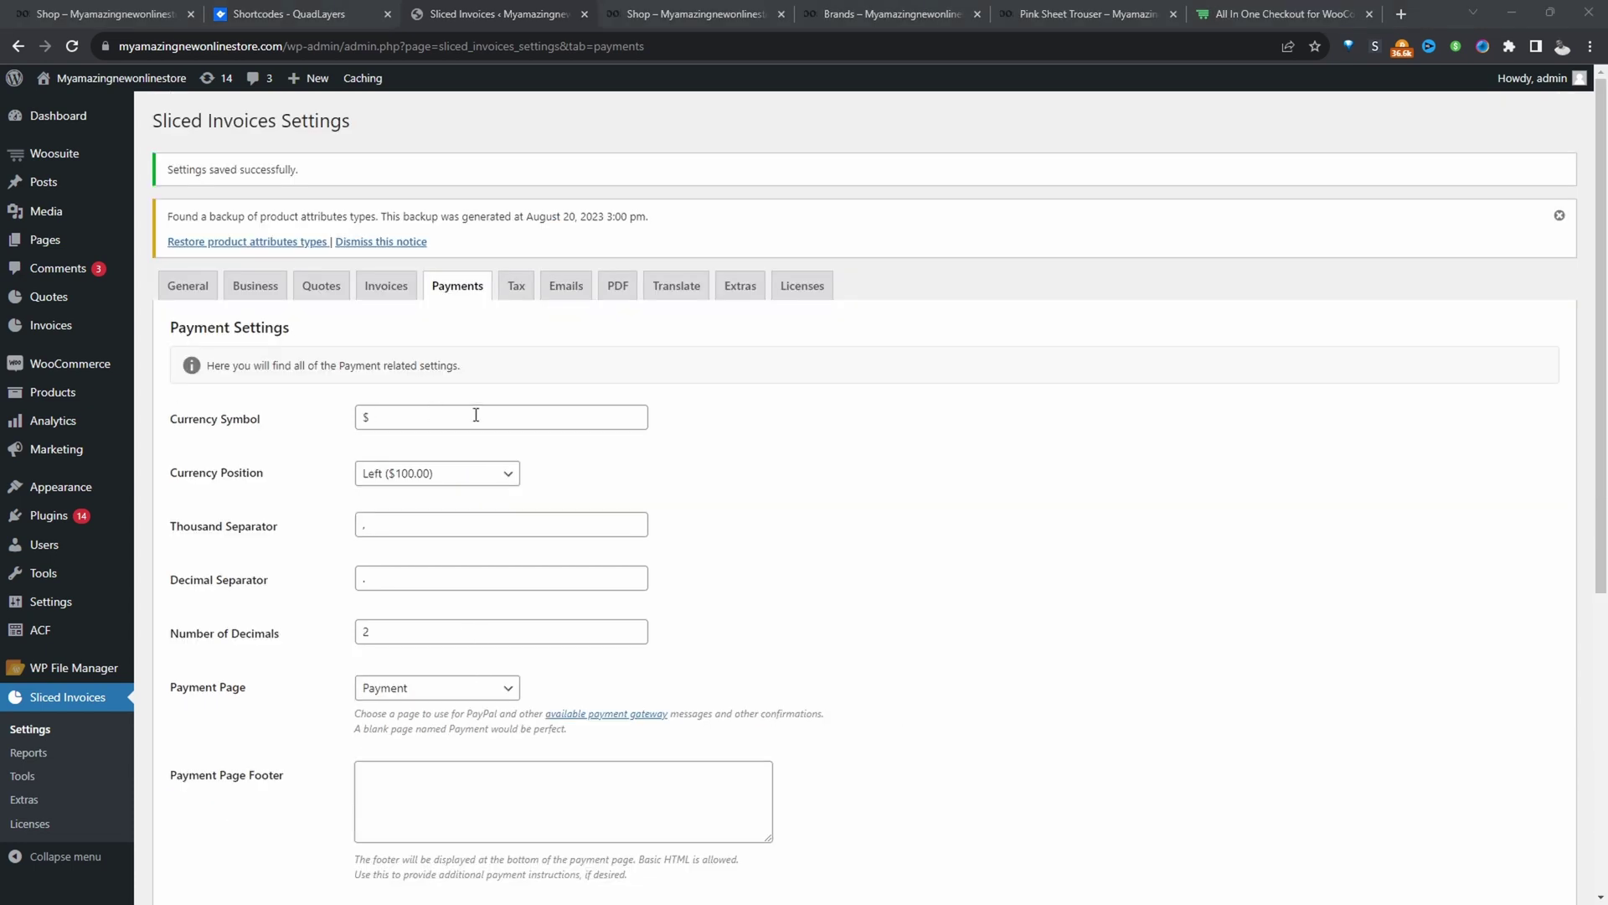
Step: Start a new invoice titled 'video editing'
mouse_move(49, 329)
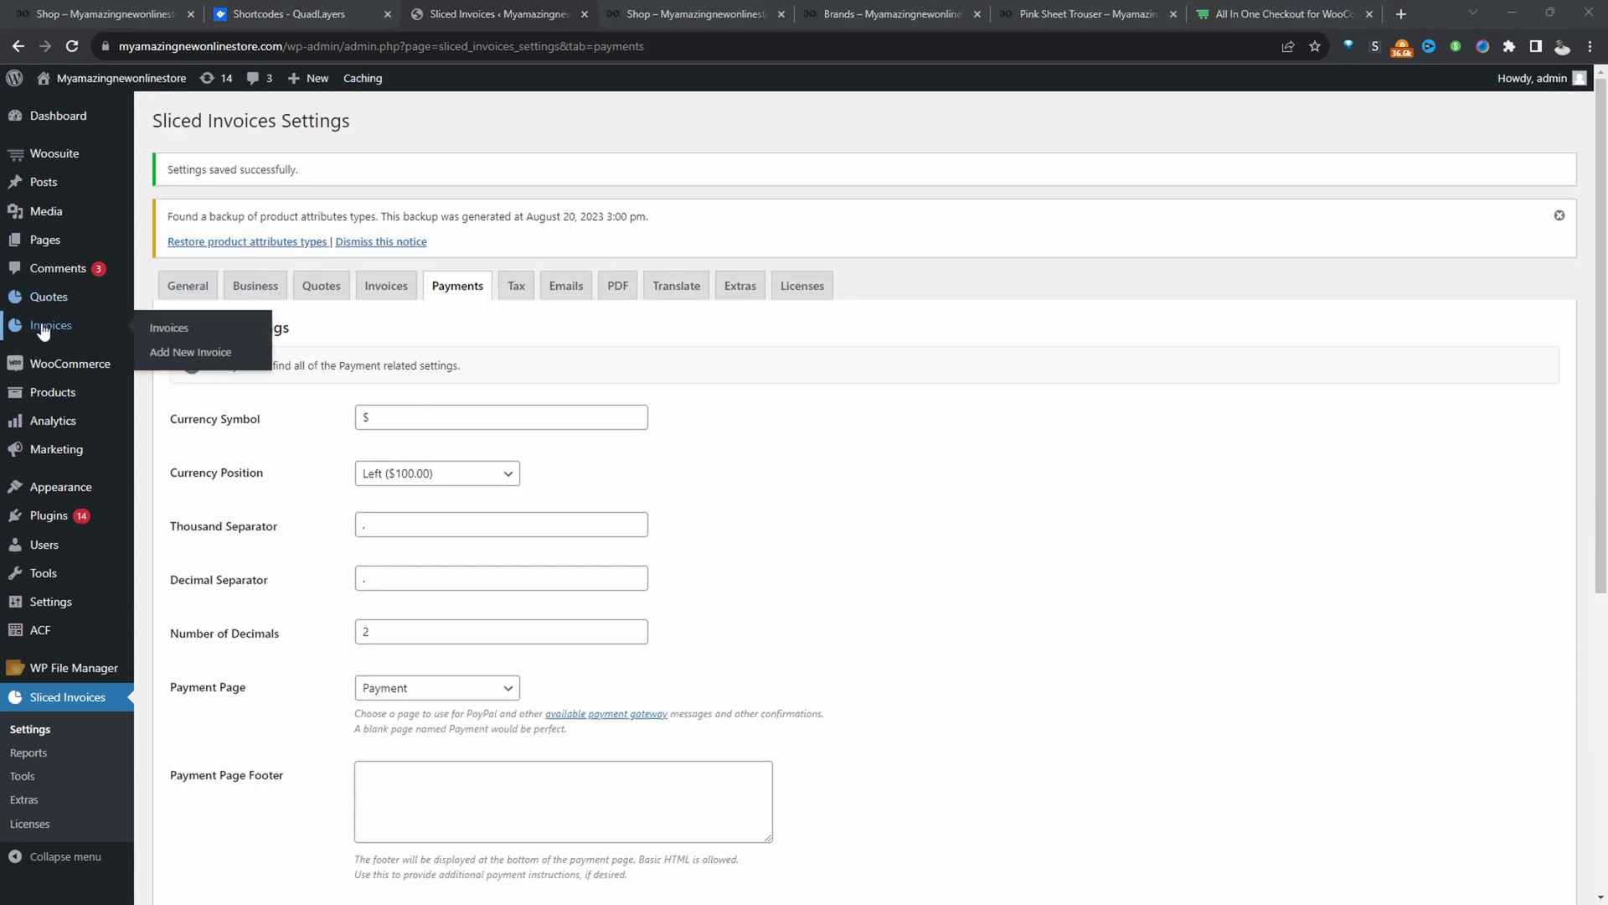
left_click(166, 356)
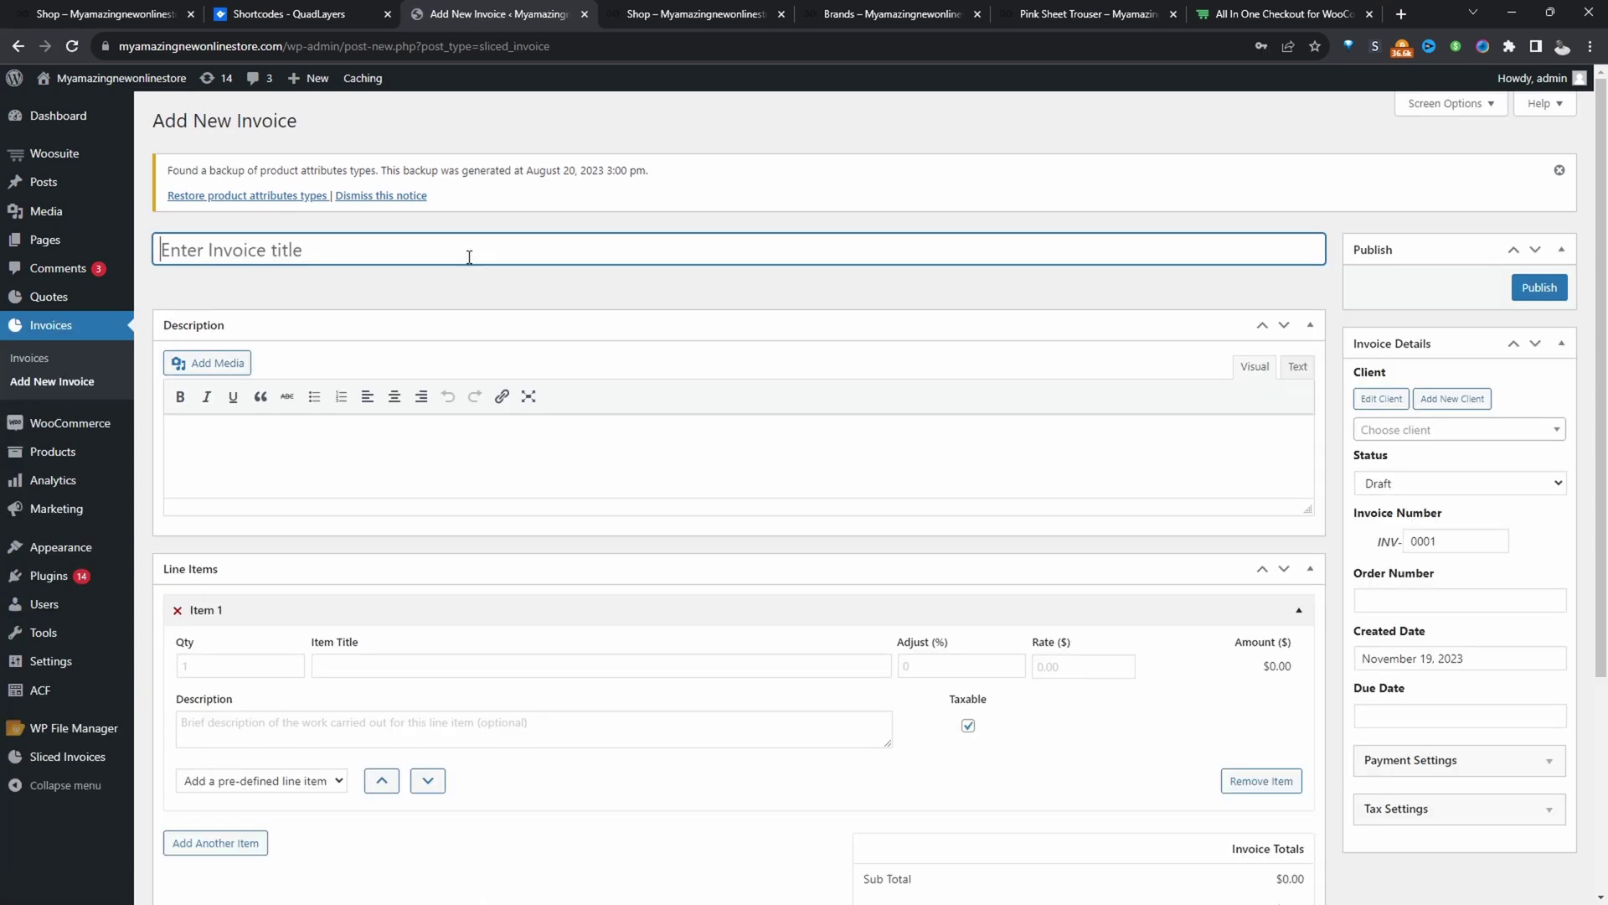
type("video editing")
left_click(206, 444)
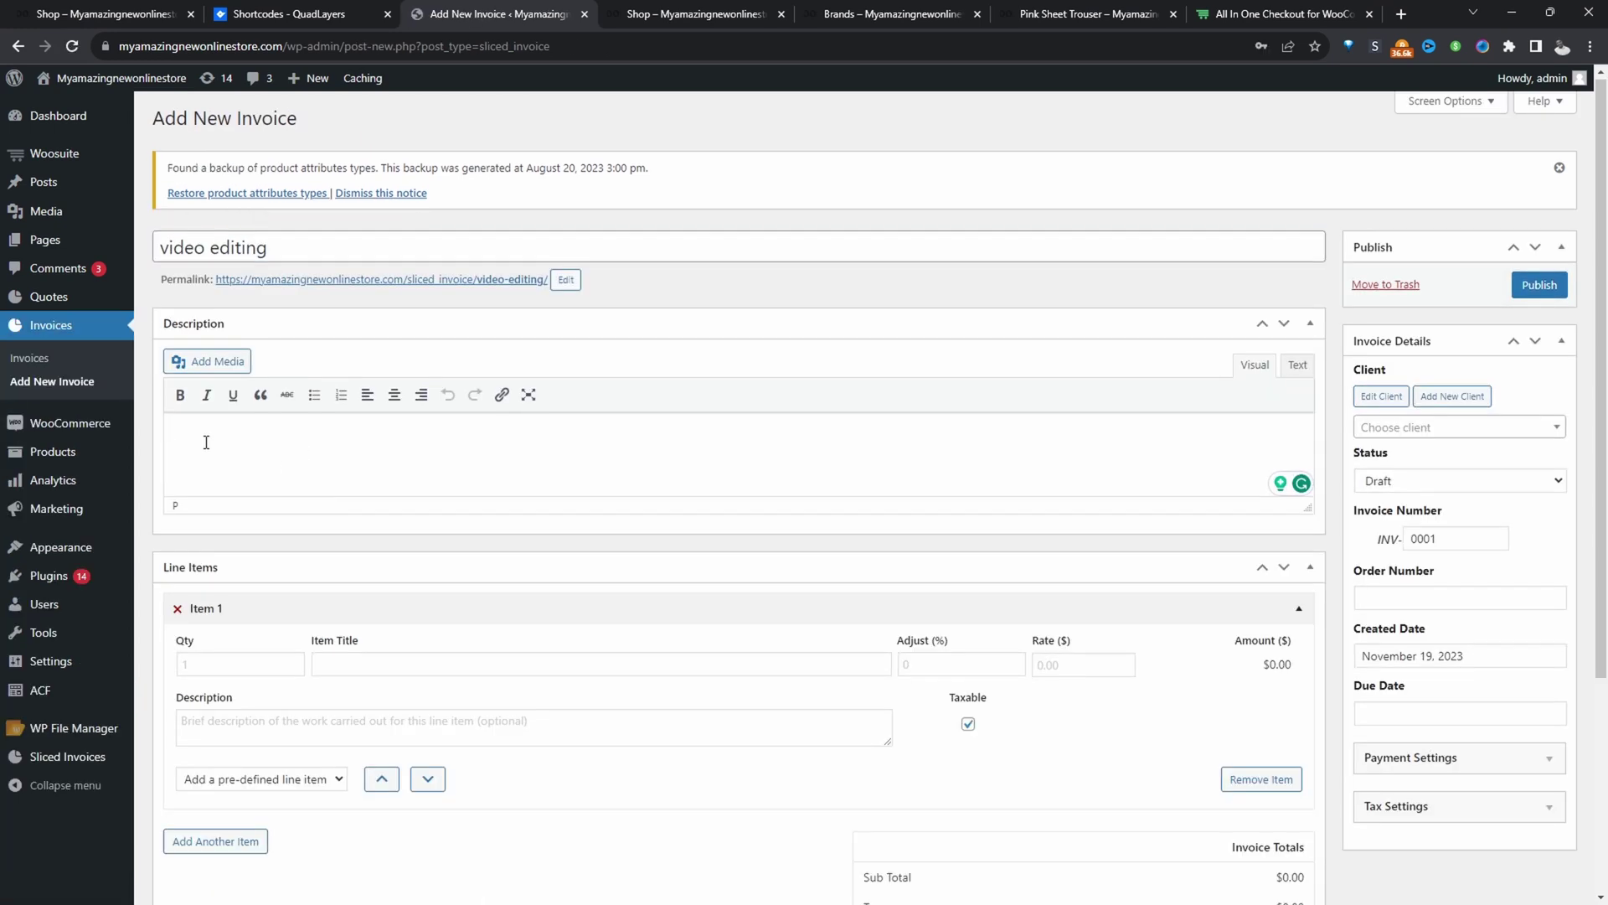
Step: Add a line item with quantity 1, title '50hrs' and rate 1650
left_click(261, 662)
type("1")
left_click(412, 665)
type("50hrs")
left_click(1072, 664)
type("1650")
scroll(1072, 664, "down", 4)
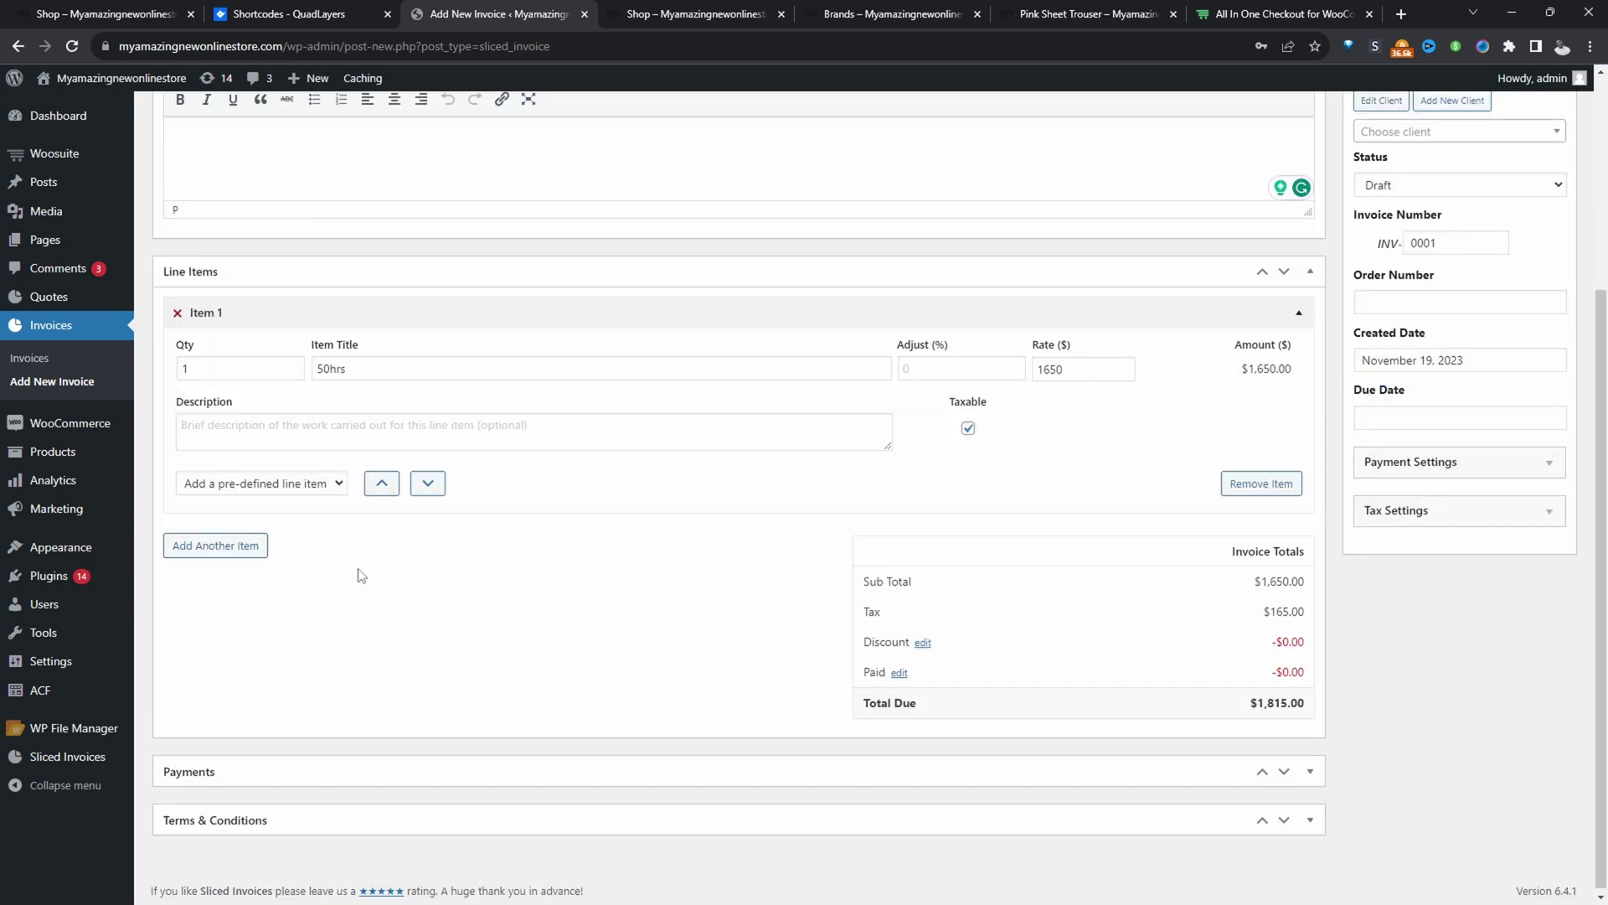
Step: Add a new client, ABBC, to the invoice
scroll(578, 574, "up", 4)
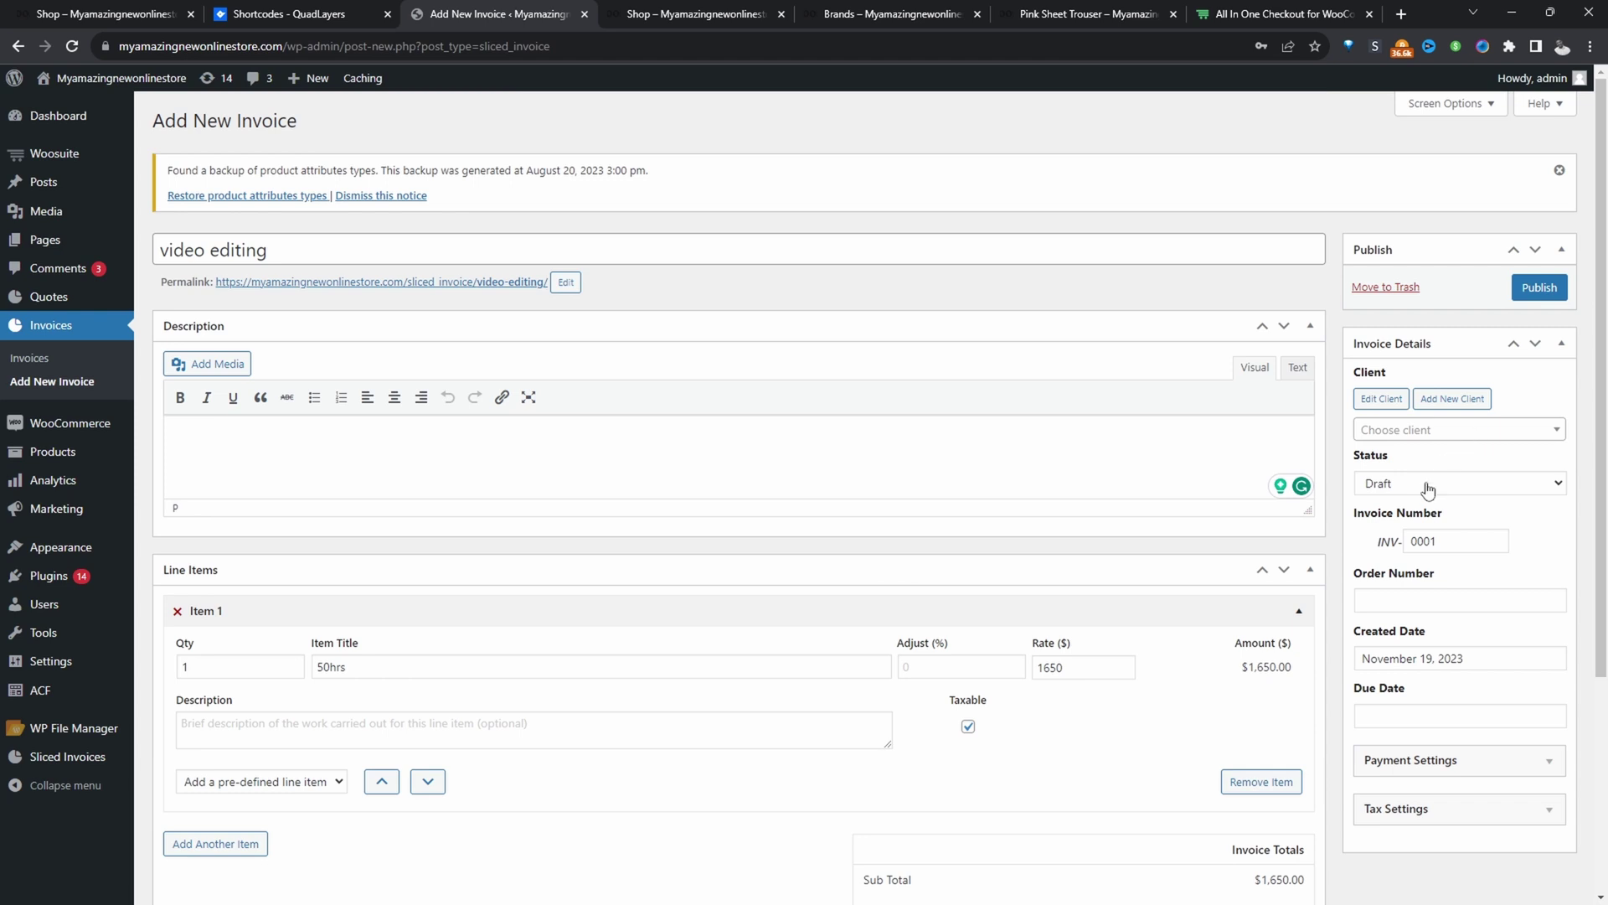
left_click(1400, 429)
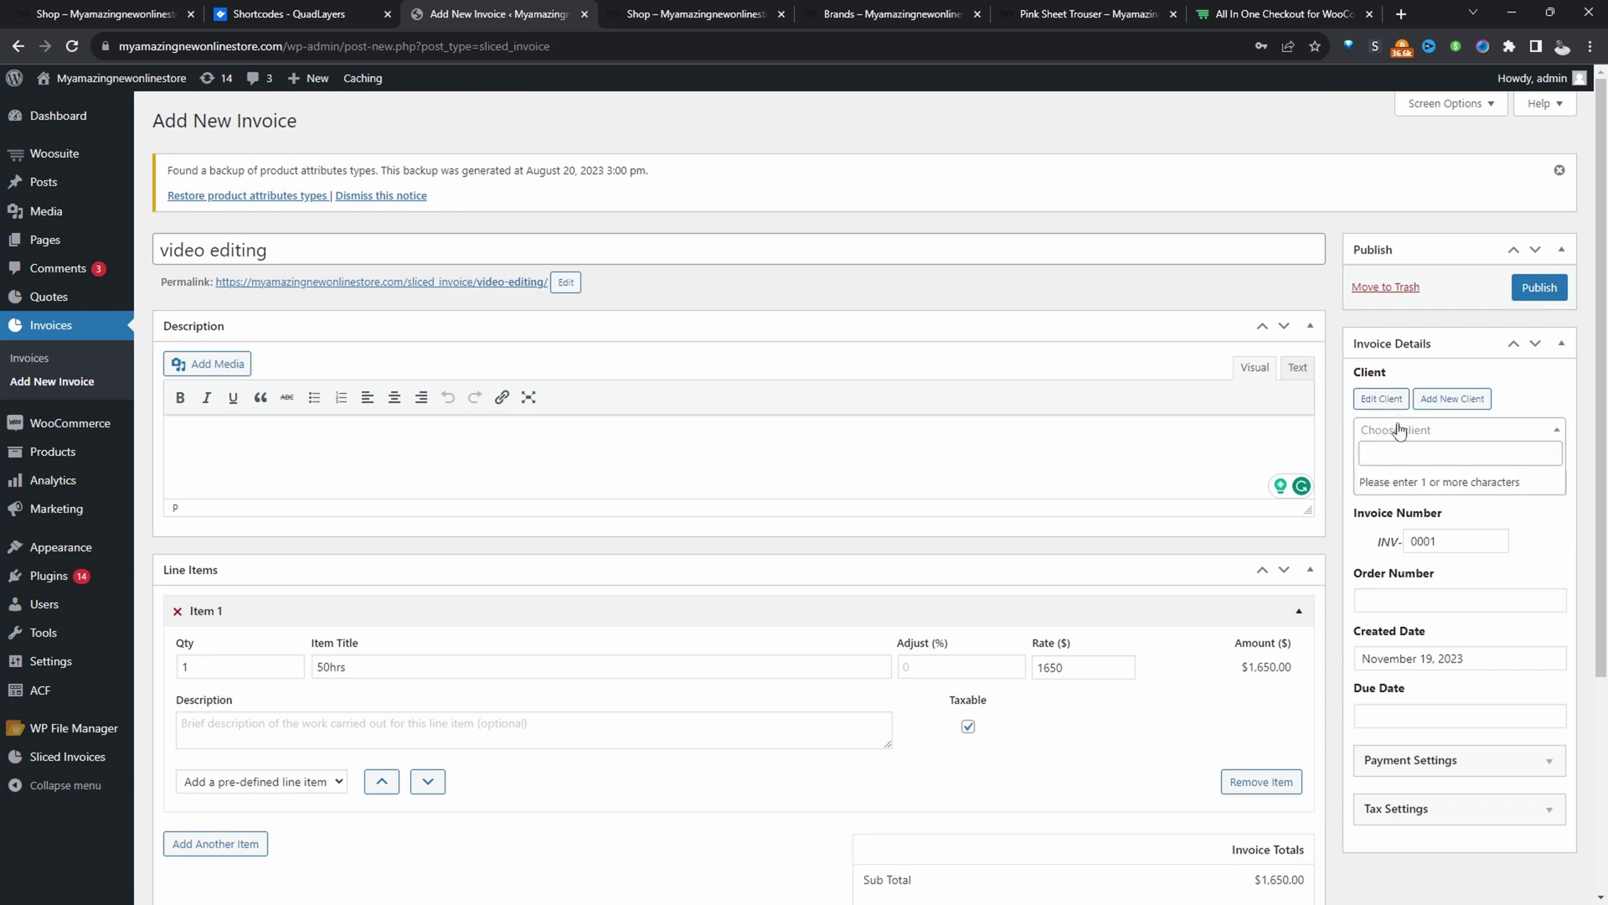
left_click(1453, 399)
left_click(497, 284)
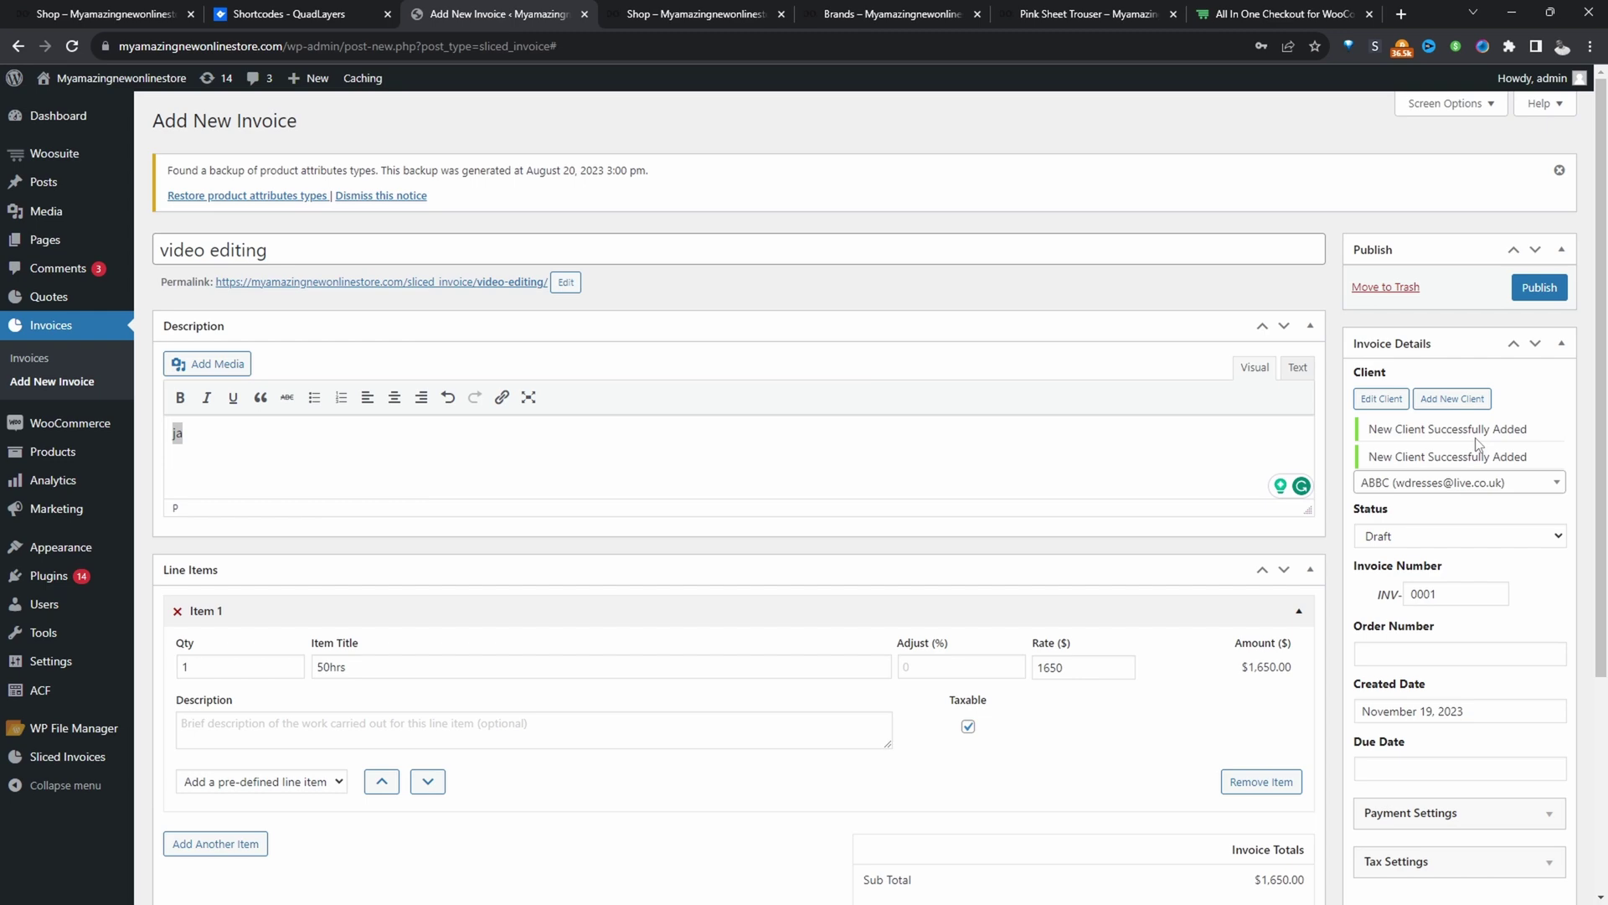
Step: Set the invoice due date to November 30, 2023
scroll(1458, 469, "down", 3)
left_click(1400, 530)
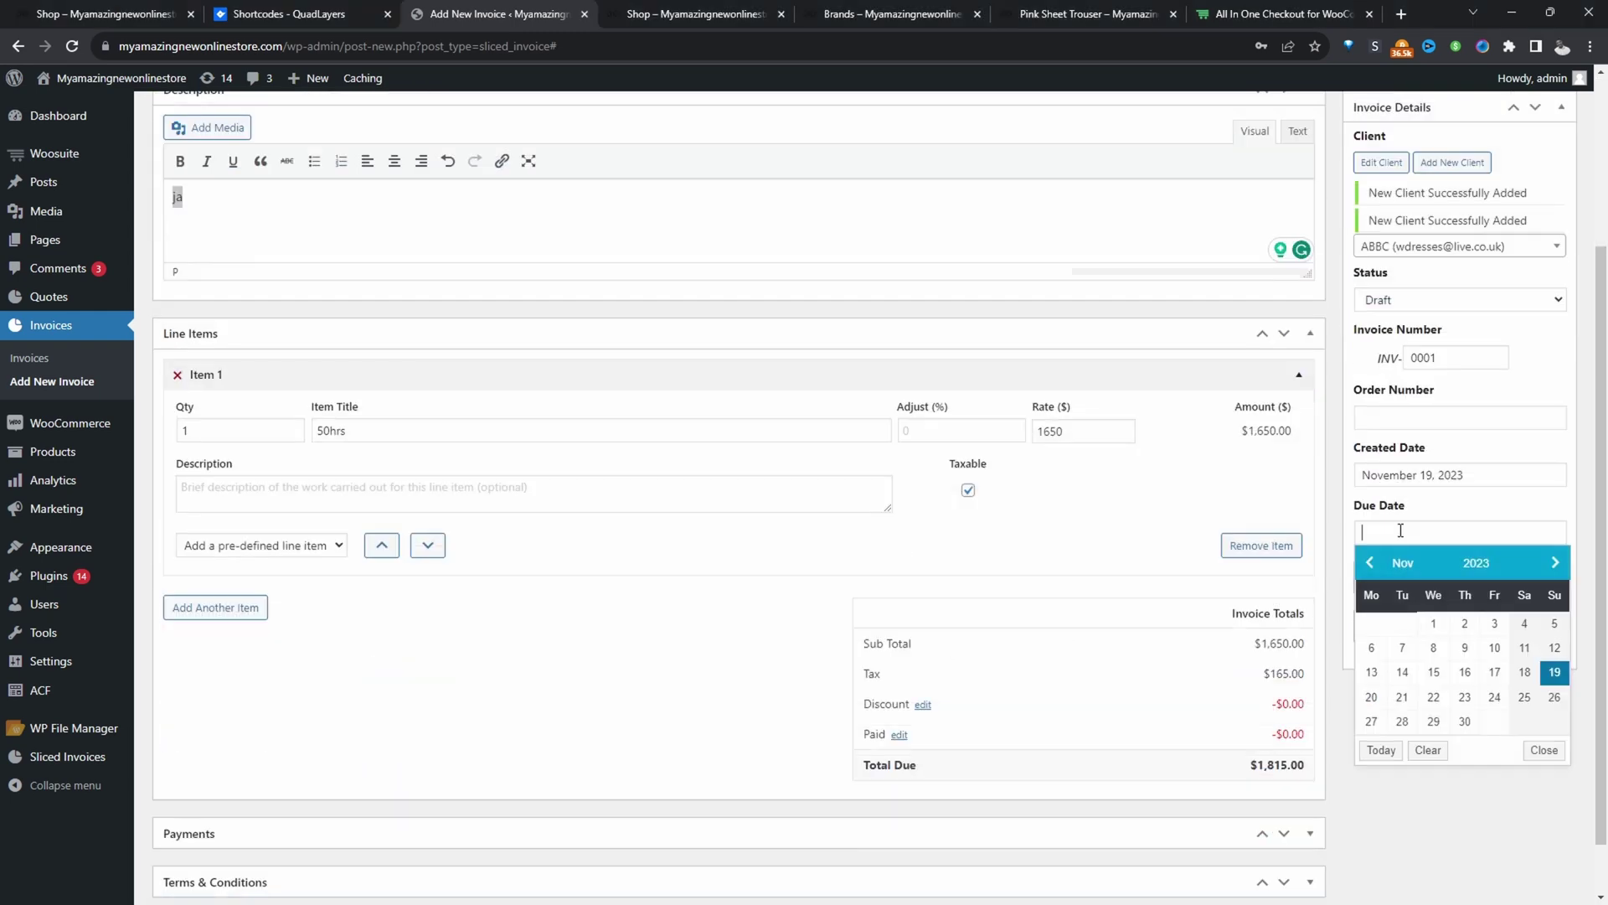
left_click(1464, 722)
scroll(1417, 490, "down", 2)
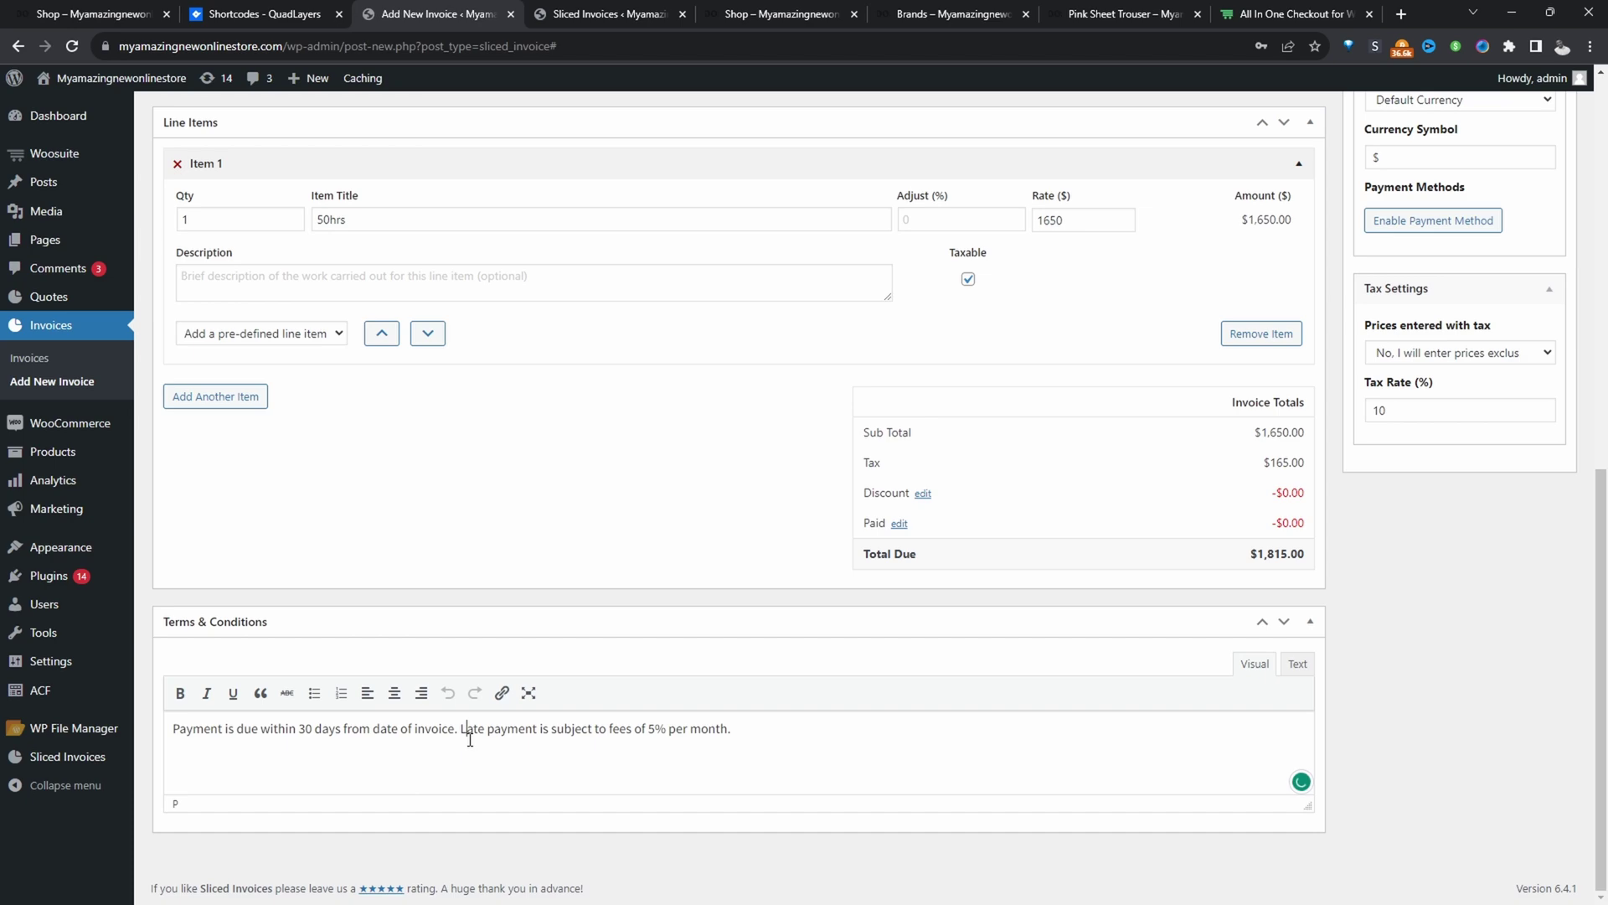
scroll(607, 740, "up", 10)
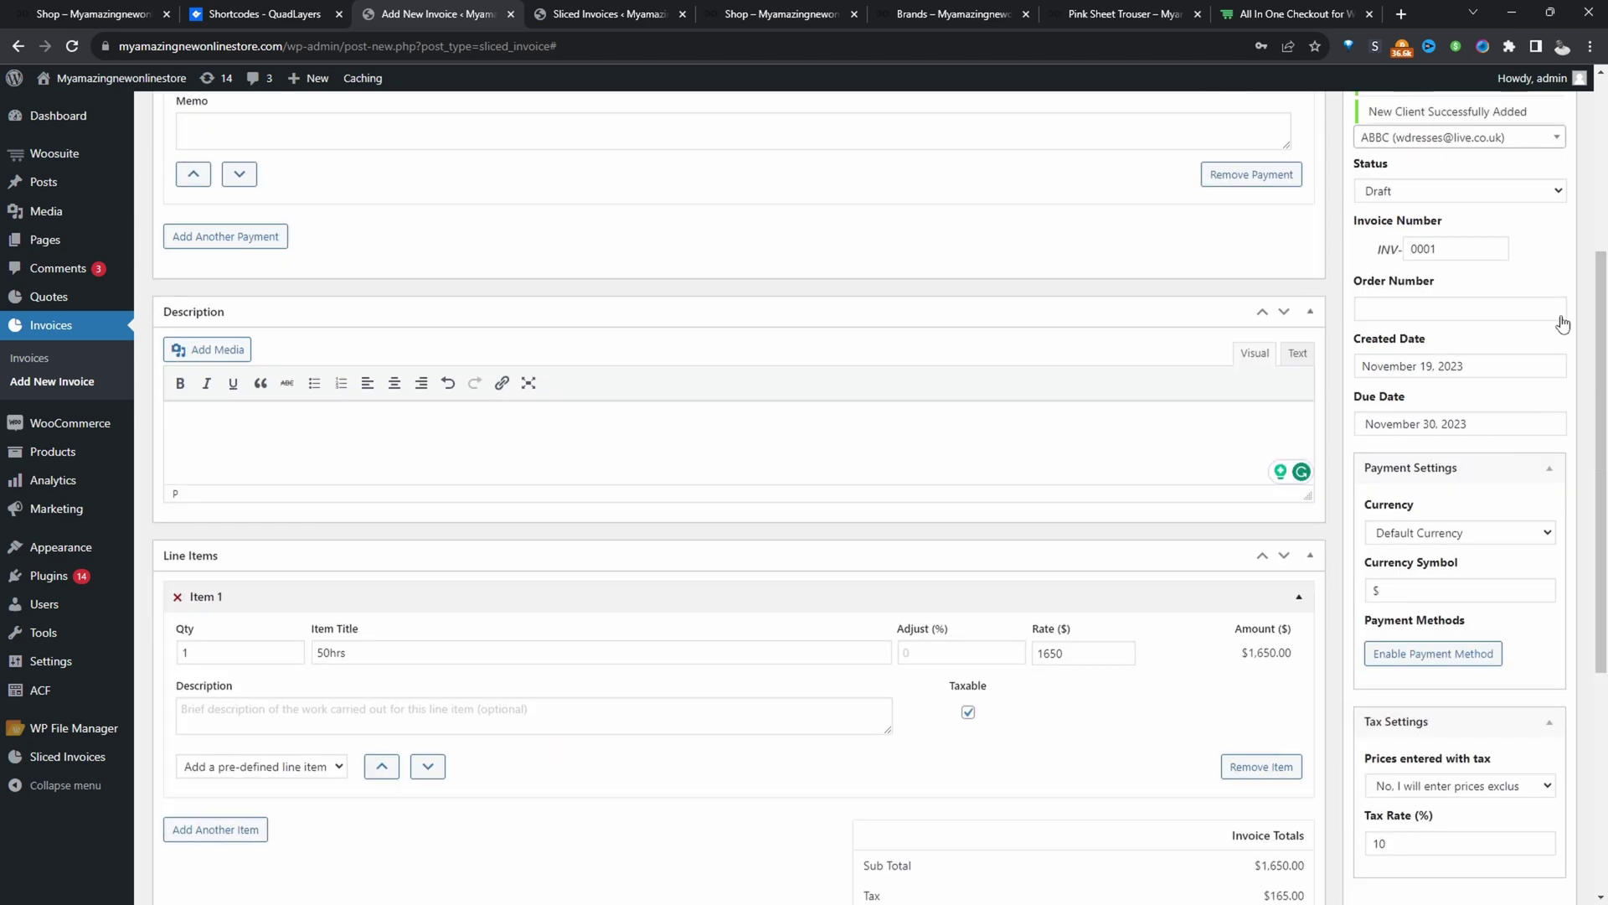
Step: Publish the invoice and review its client email templates, ending on Invoice Available
left_click(1540, 289)
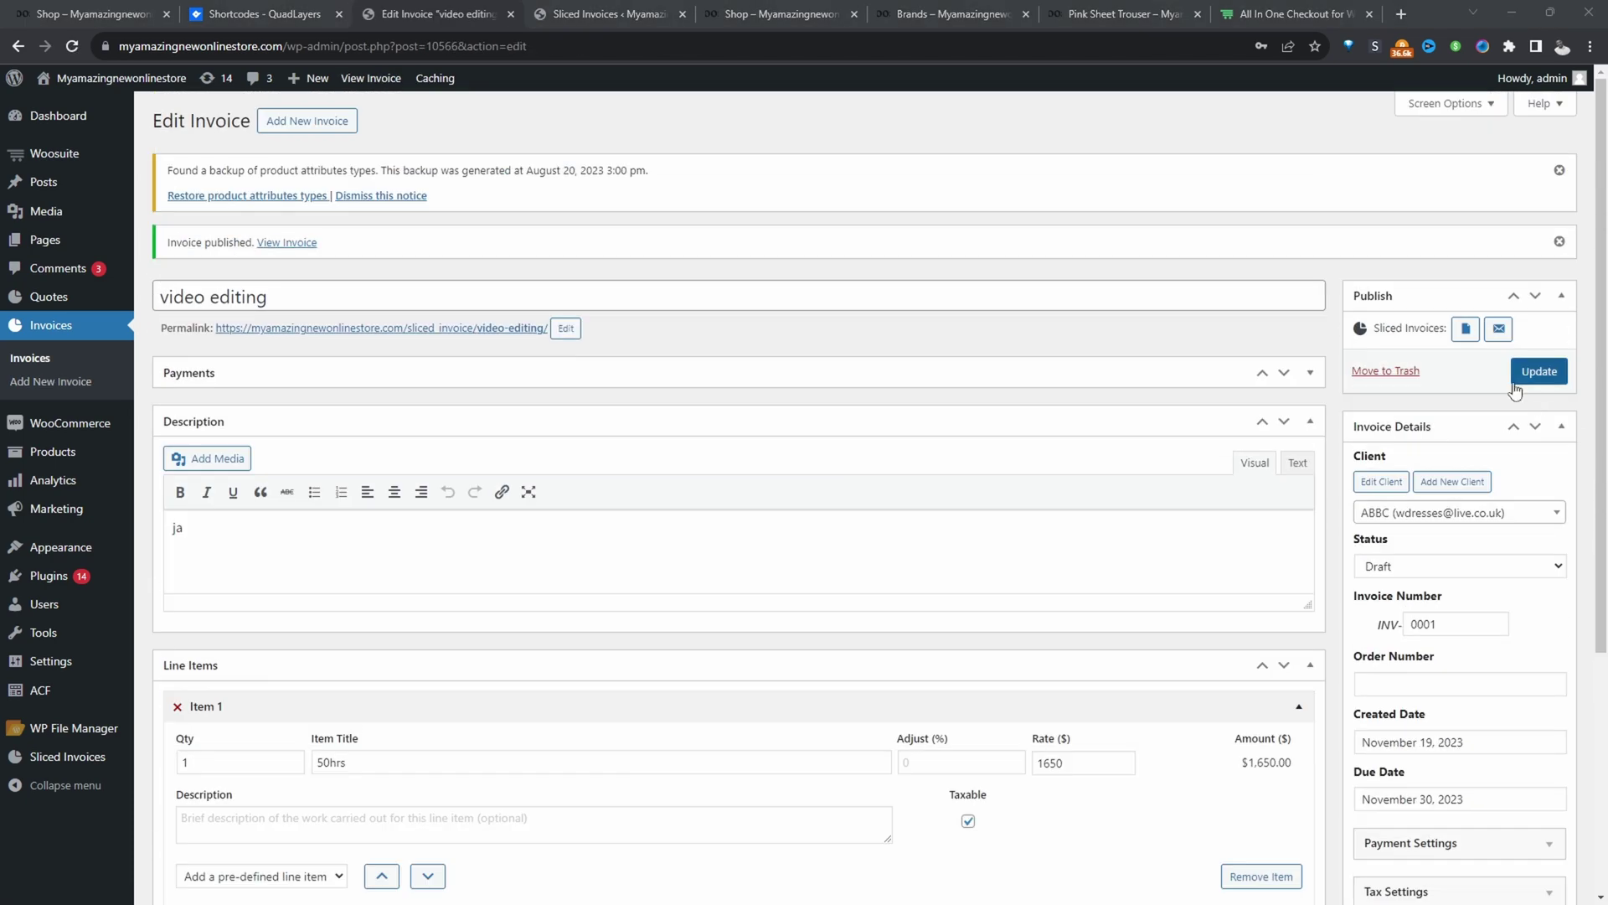
left_click(1498, 331)
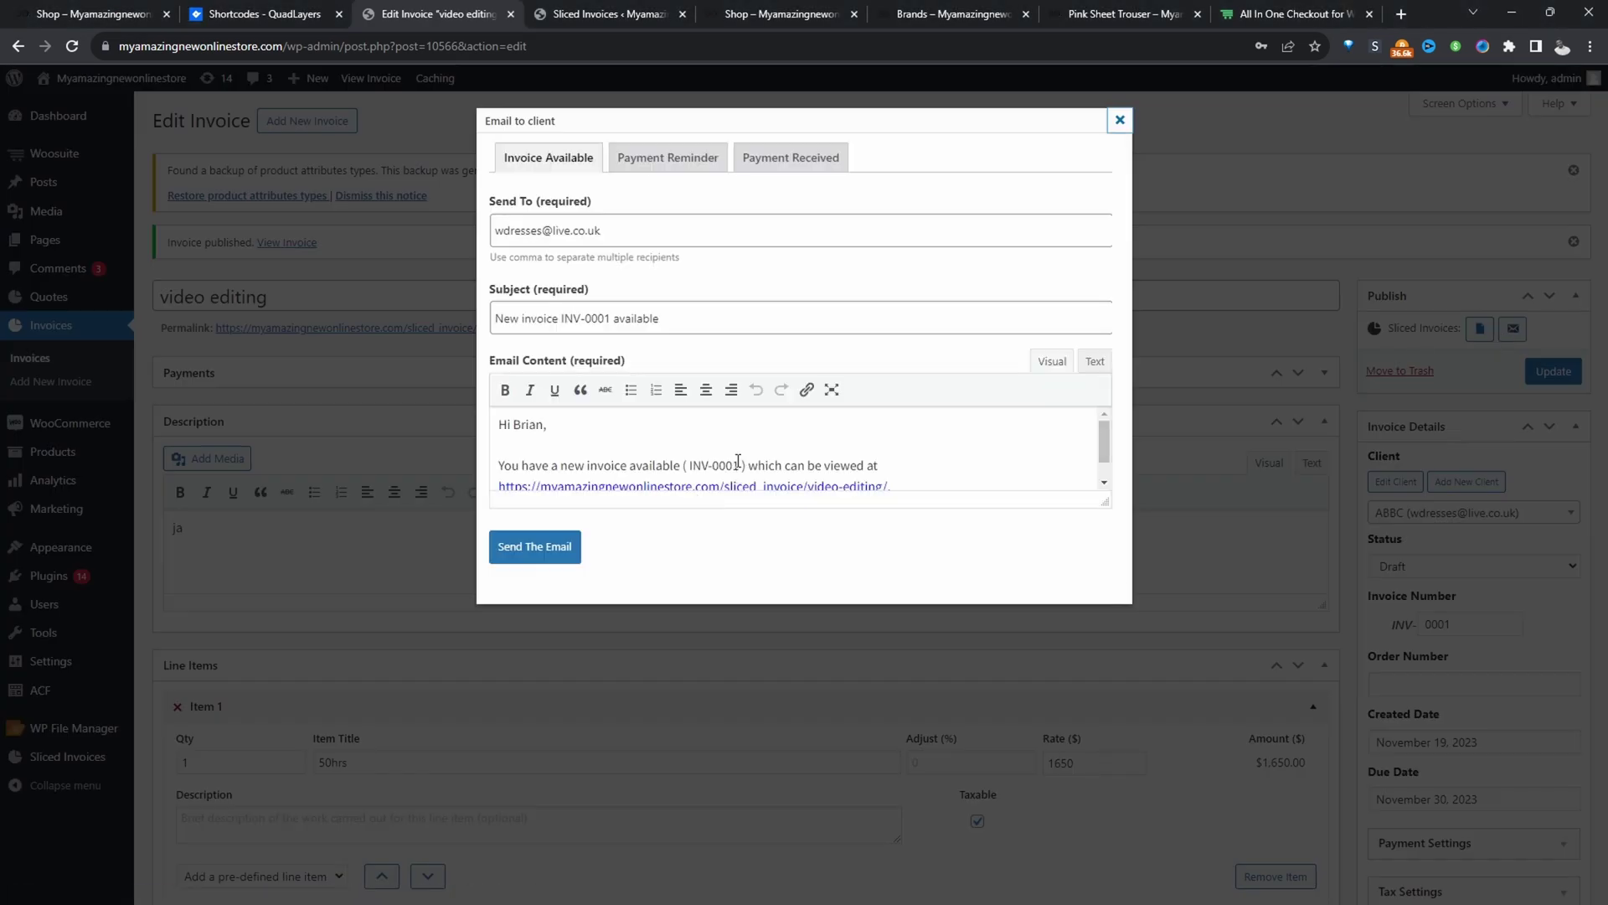
scroll(701, 460, "down", 1)
scroll(701, 461, "up", 1)
left_click(680, 162)
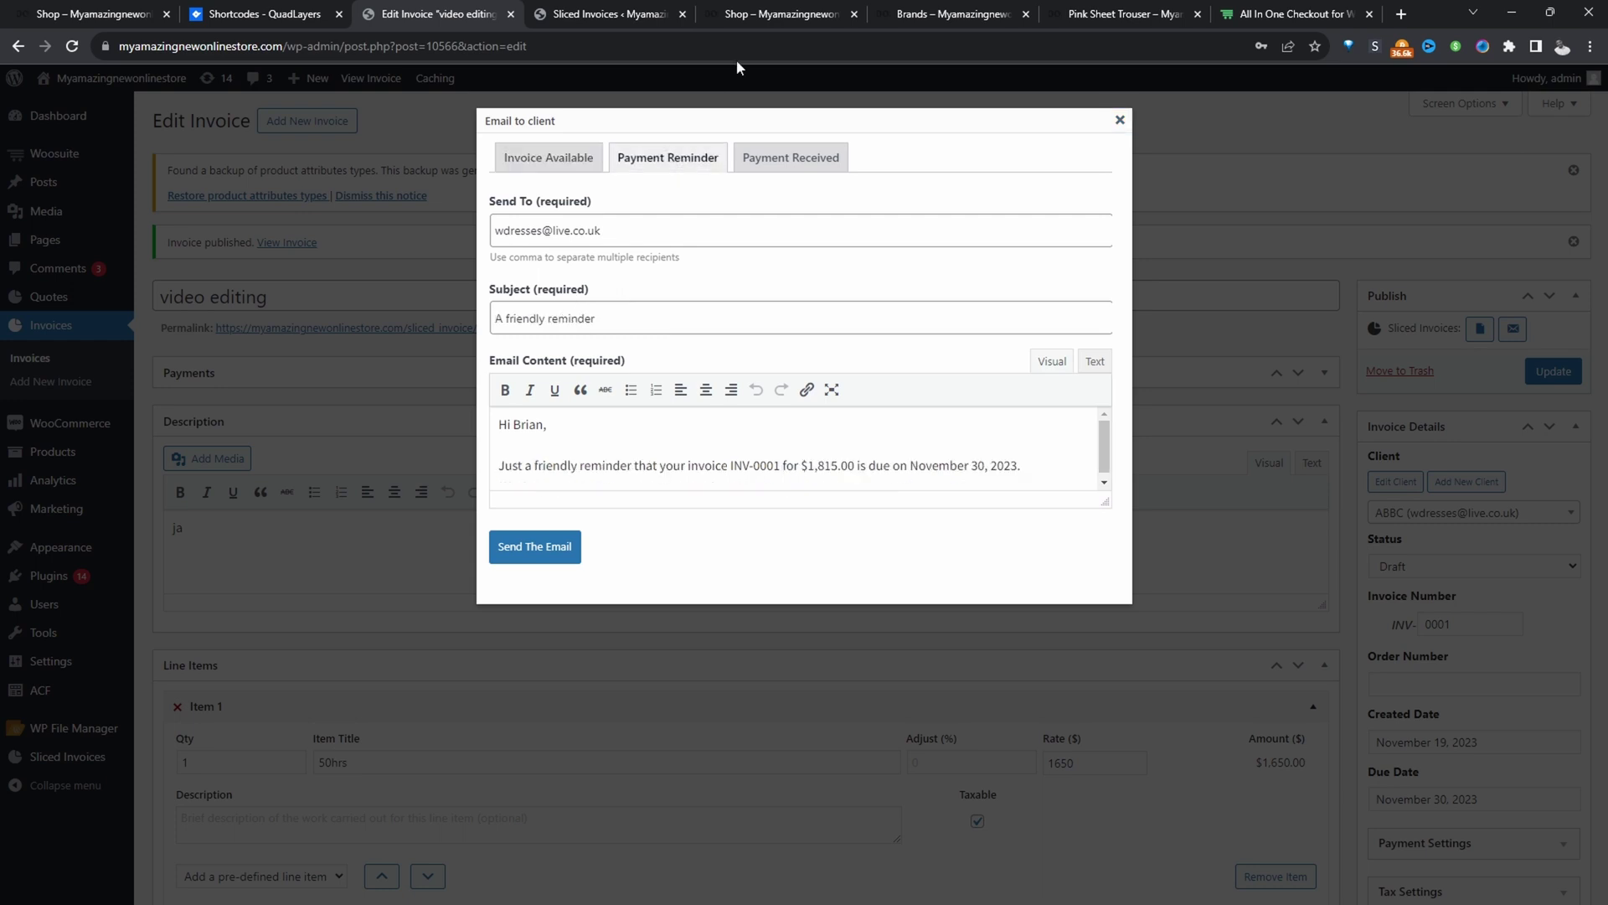
left_click(801, 165)
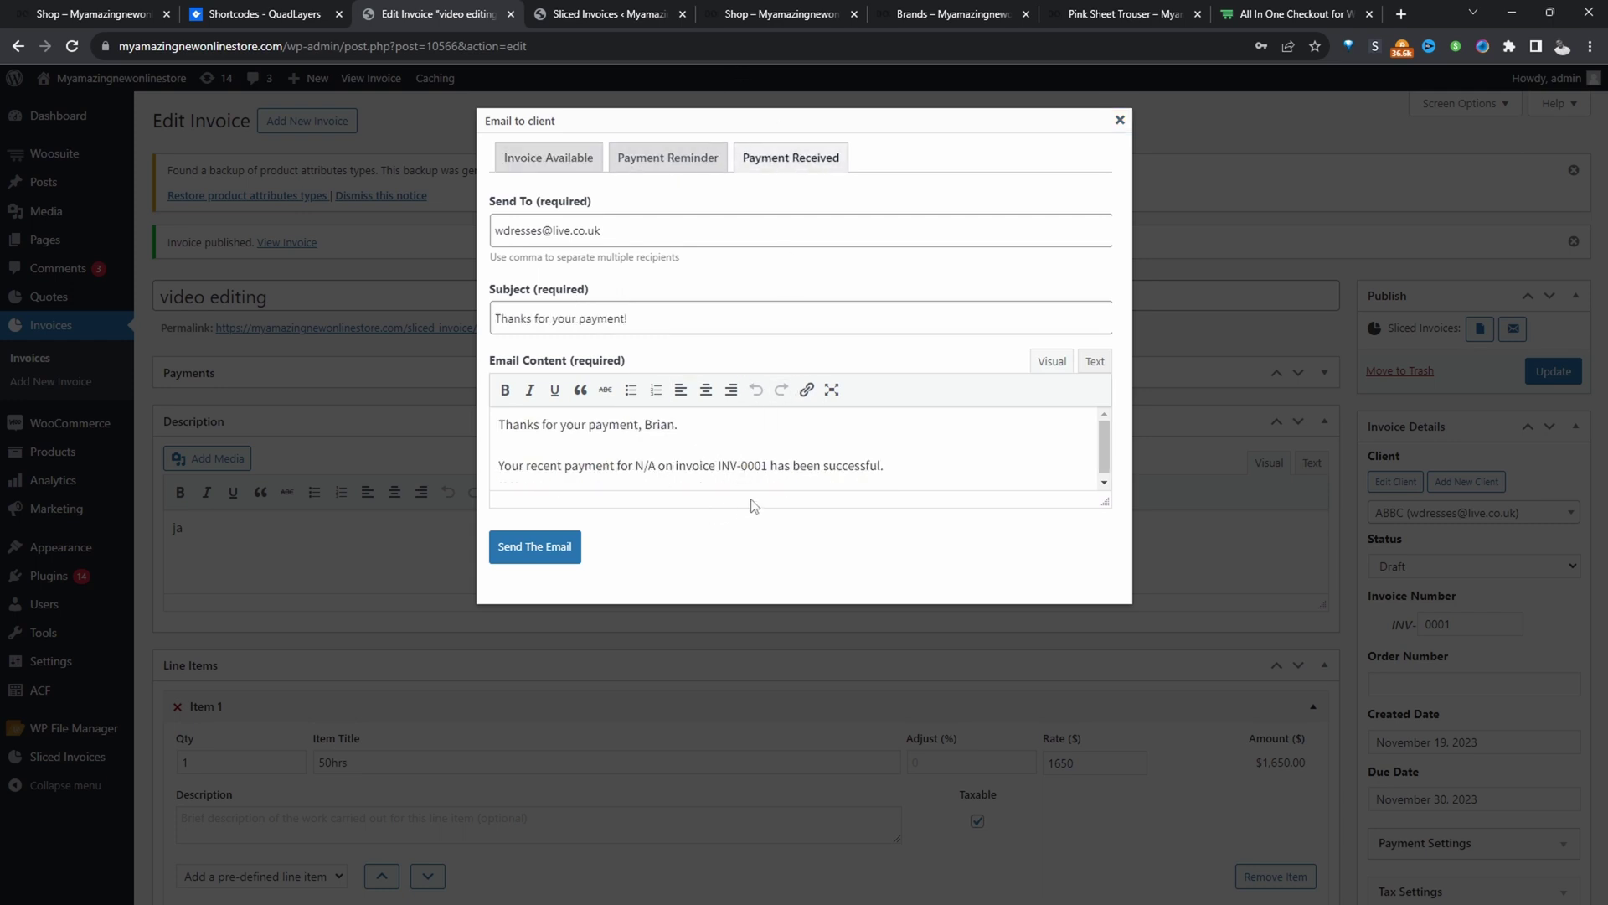
left_click(567, 158)
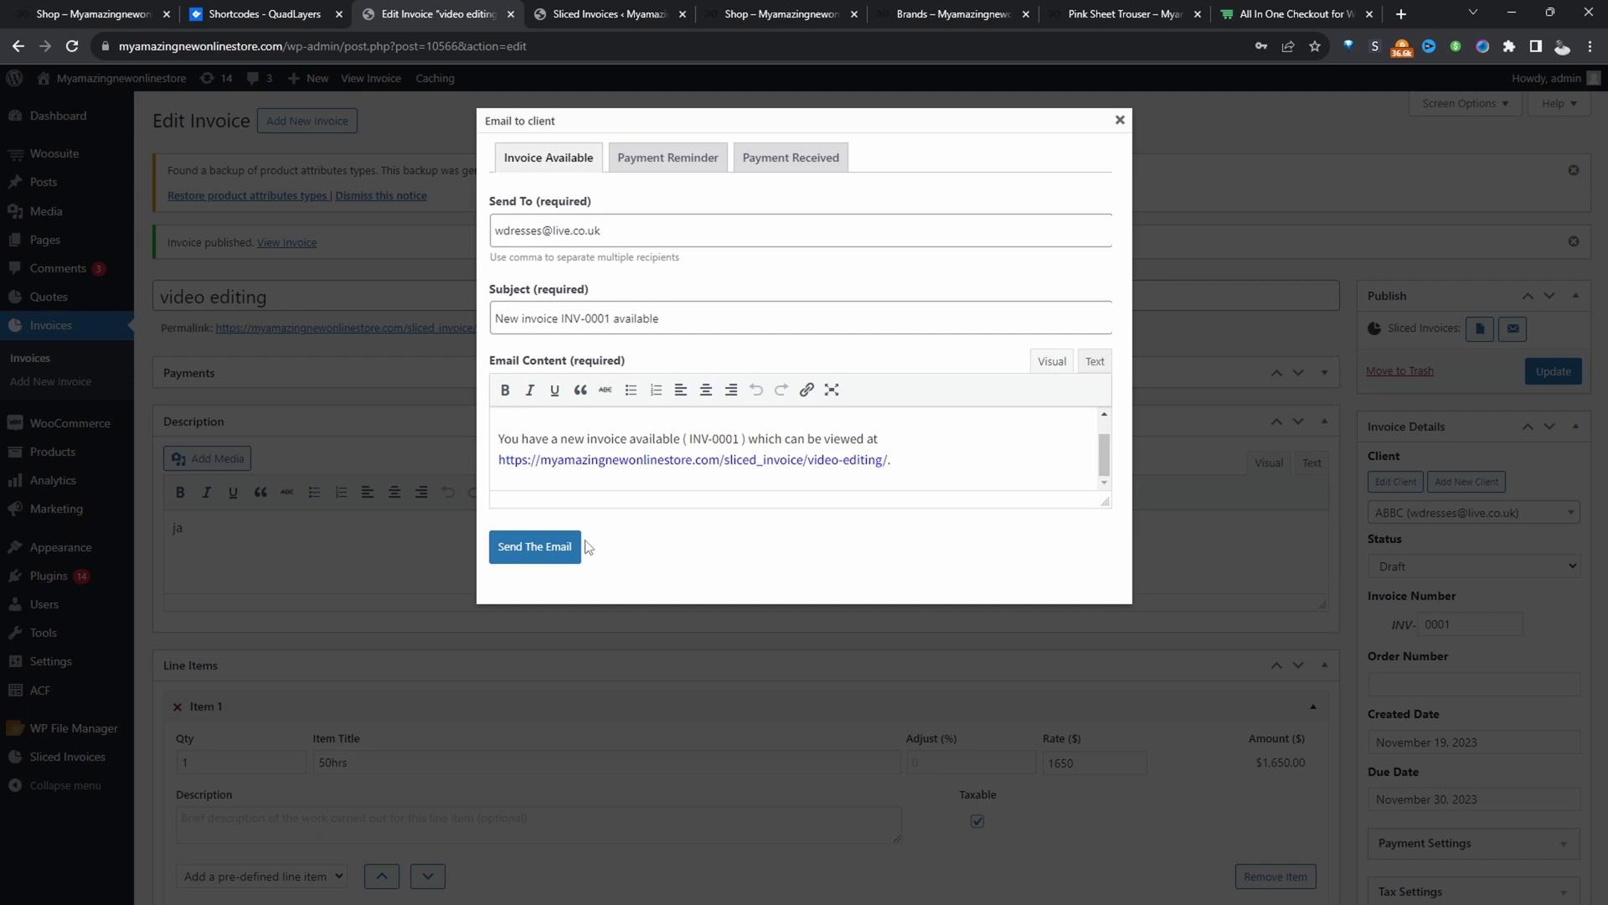
Step: Send the 'New invoice INV-0001 available' email to the client
left_click(548, 555)
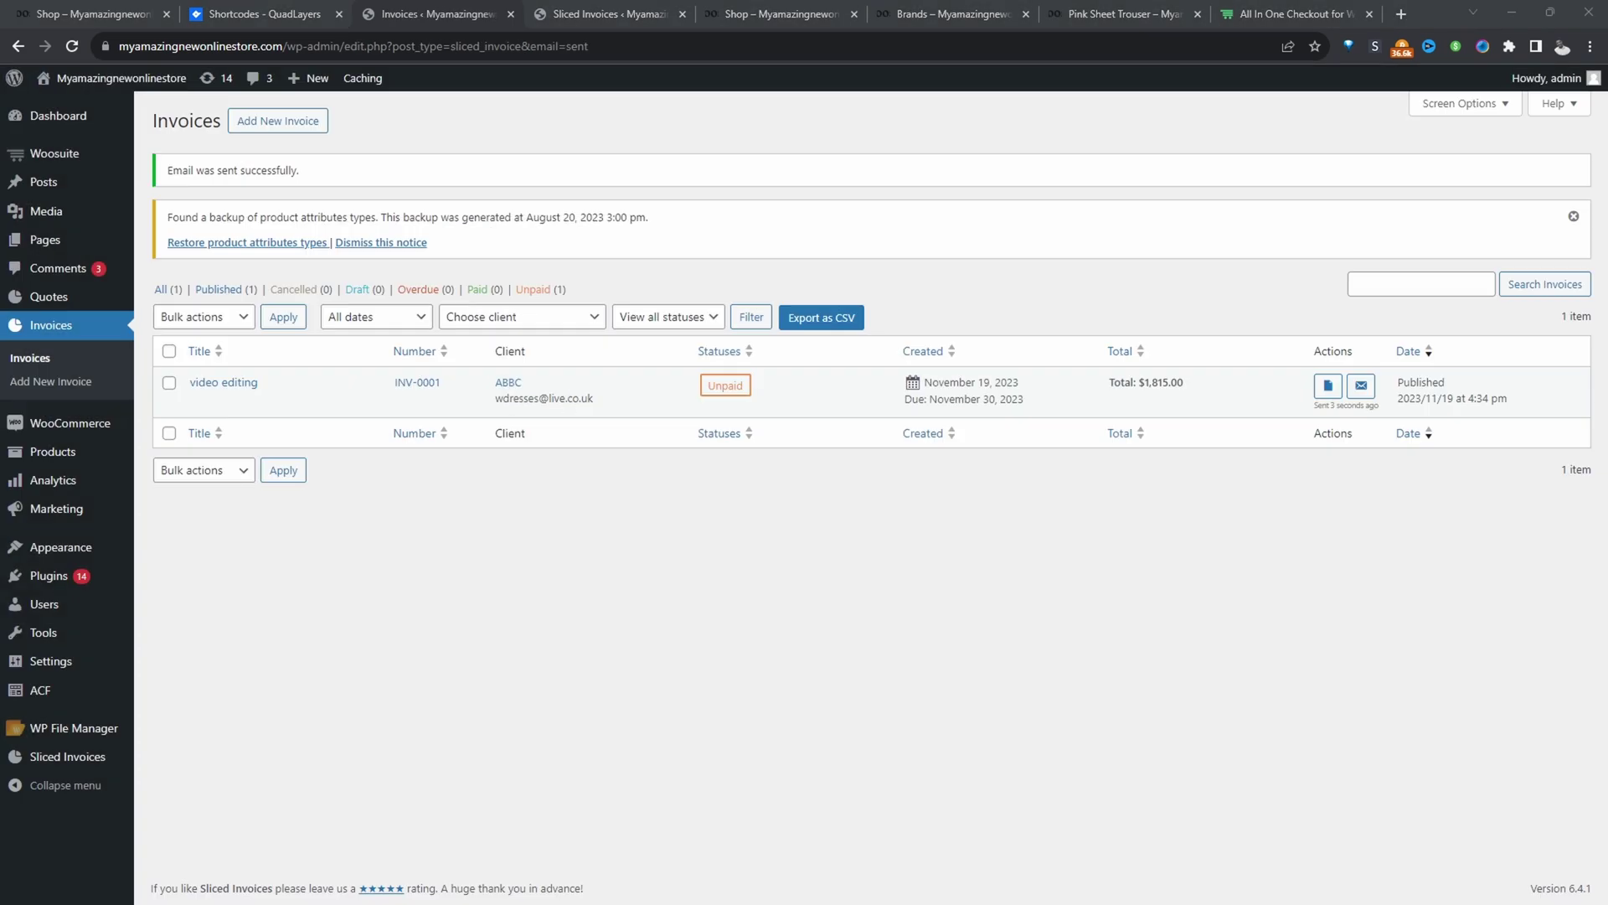